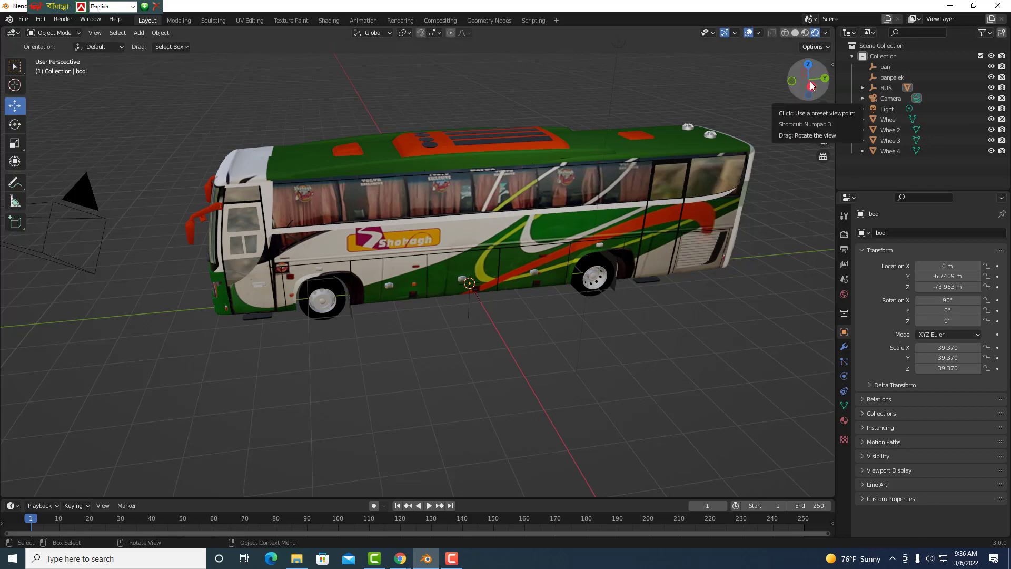
# Orbit around the bus to inspect its front, sides and top.
pyautogui.moveTo(811, 85); pyautogui.dragTo(829, 92)
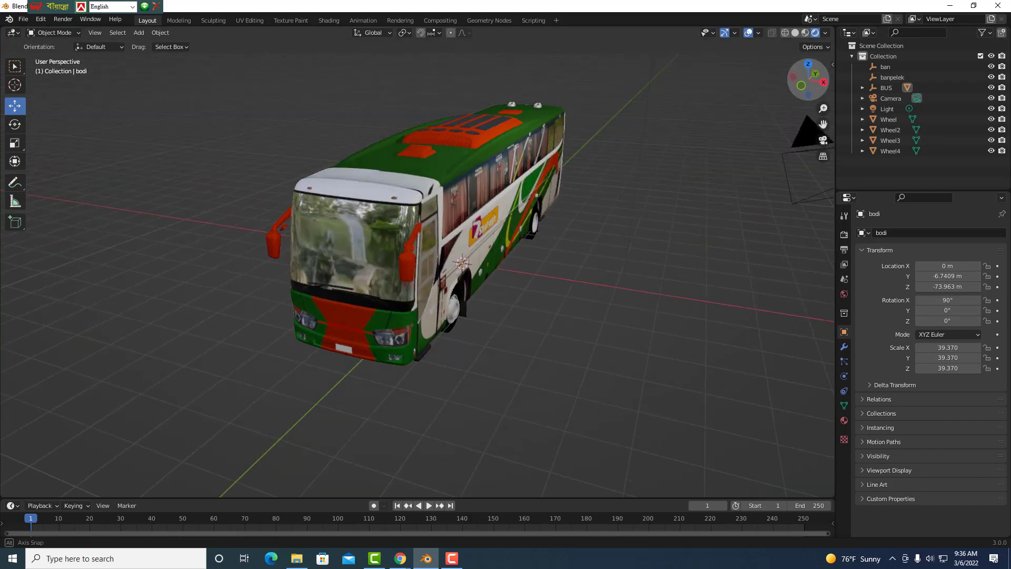
pyautogui.moveTo(829, 92); pyautogui.dragTo(800, 76)
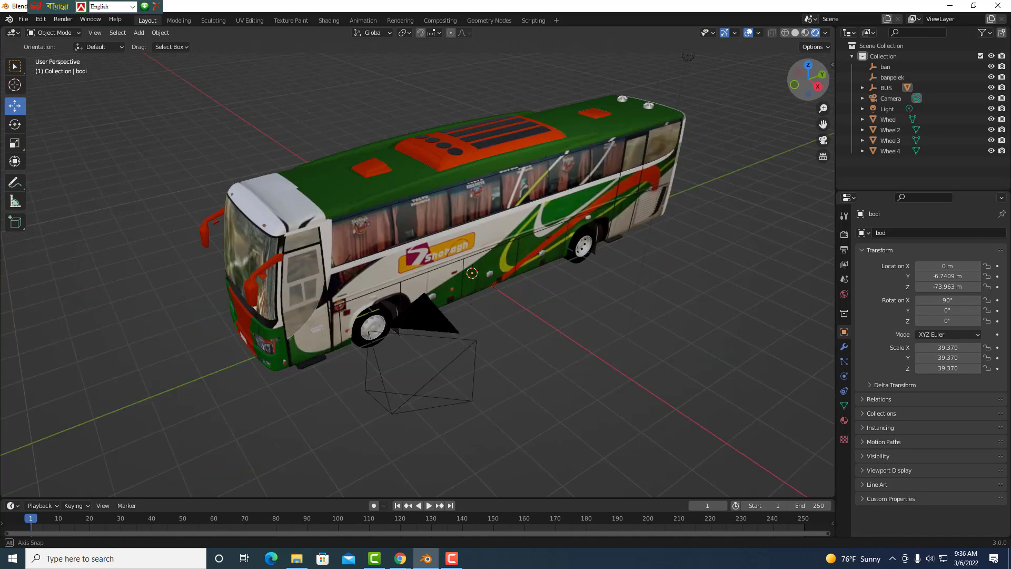
pyautogui.scroll(-2, 561, 292)
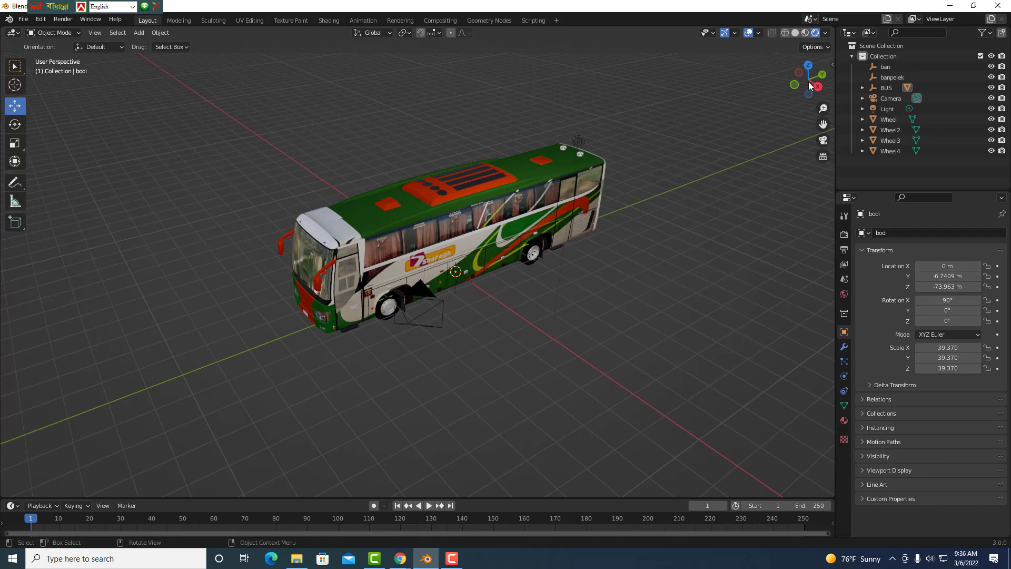
pyautogui.moveTo(810, 85)
pyautogui.mouseDown()
pyautogui.moveTo(800, 79)
pyautogui.moveTo(387, 244)
pyautogui.mouseUp()
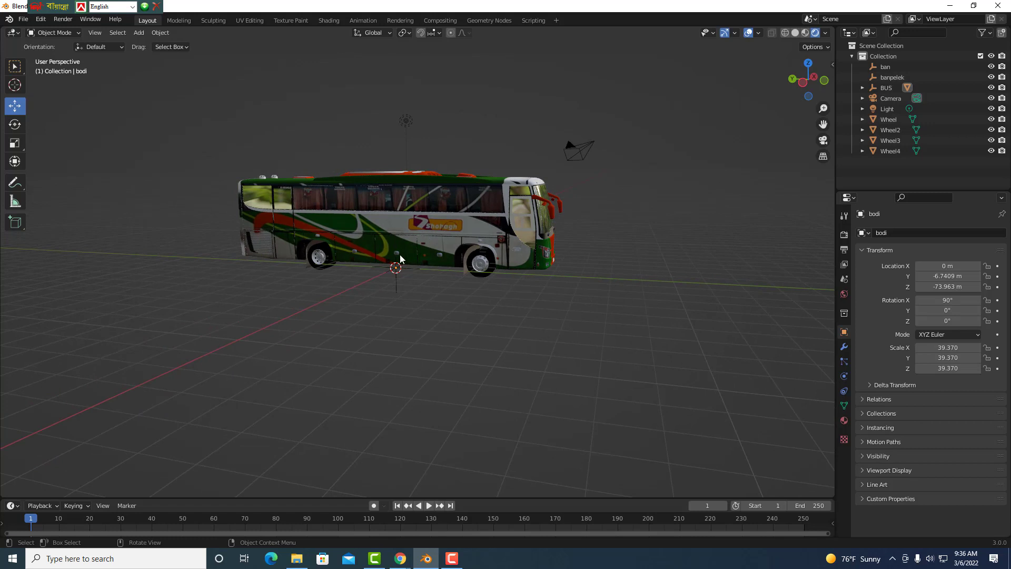
pyautogui.scroll(1, 345, 151)
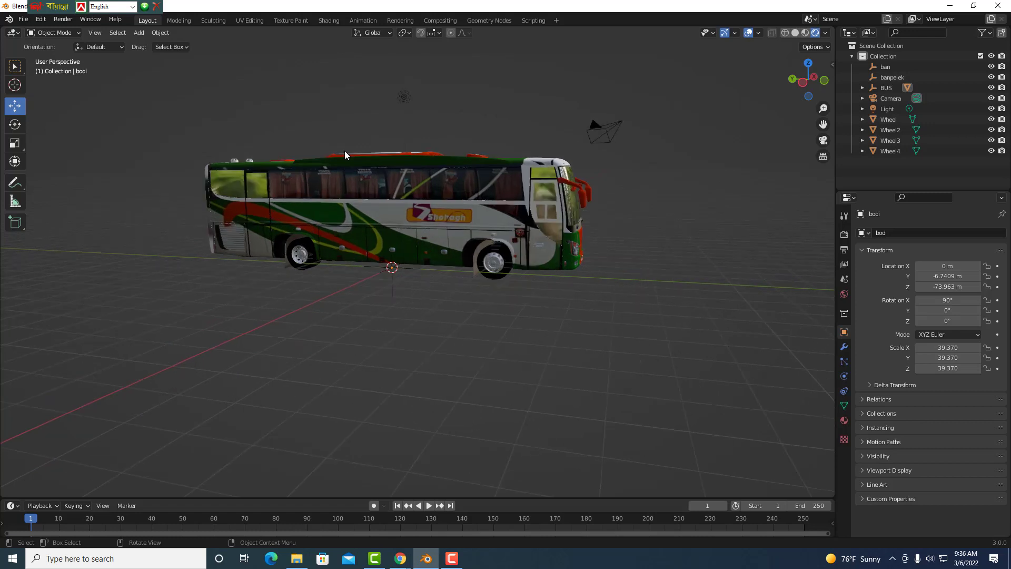
pyautogui.scroll(1, 344, 150)
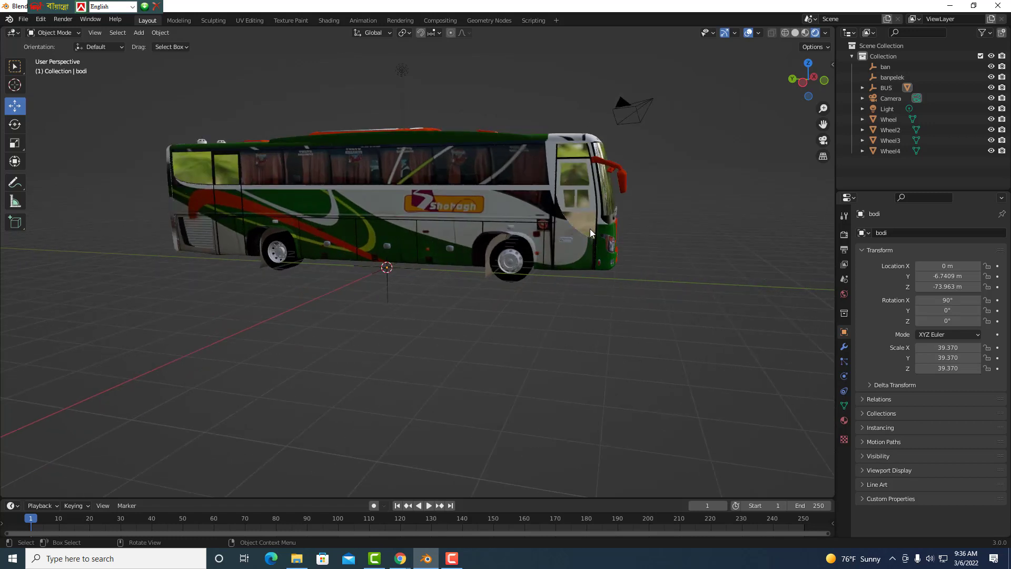
pyautogui.moveTo(808, 79)
pyautogui.mouseDown()
pyautogui.moveTo(804, 93)
pyautogui.moveTo(779, 89)
pyautogui.moveTo(774, 122)
pyautogui.moveTo(729, 121)
pyautogui.mouseUp()
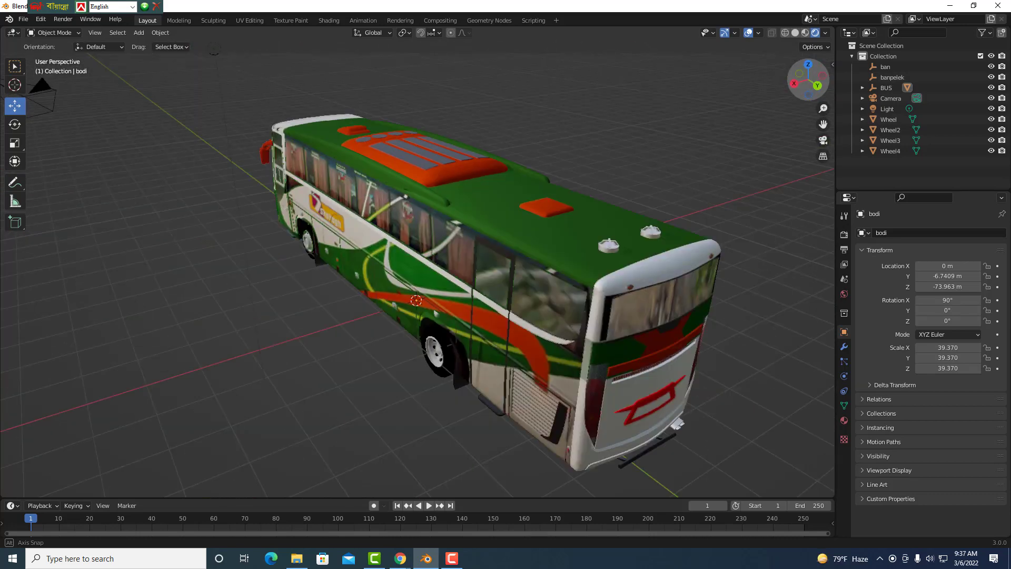
pyautogui.moveTo(214, 48)
pyautogui.mouseDown()
pyautogui.moveTo(703, 85)
pyautogui.moveTo(687, 51)
pyautogui.mouseUp()
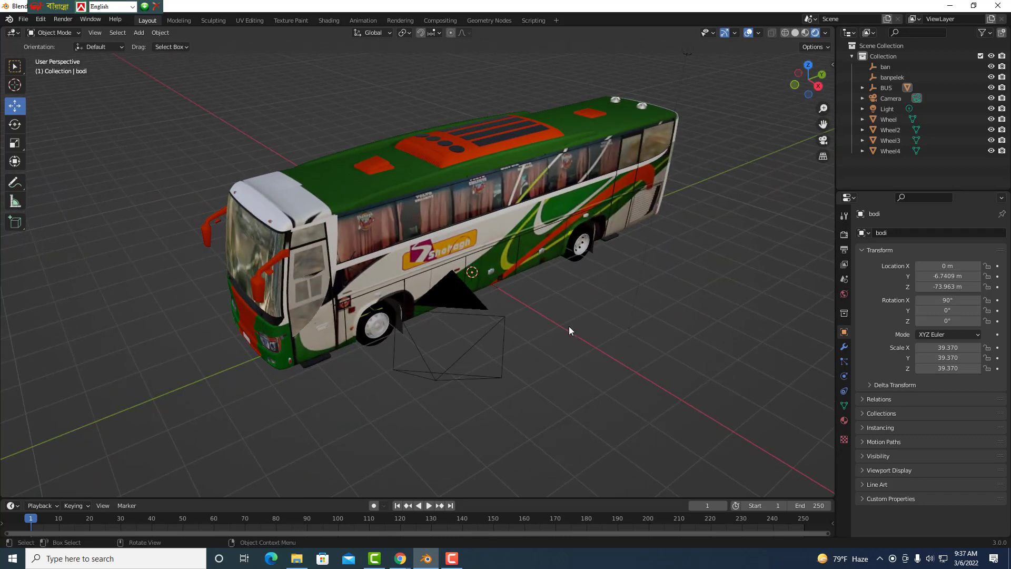
# Check the bus in straight side and front orthographic views.
pyautogui.press('KP_3')
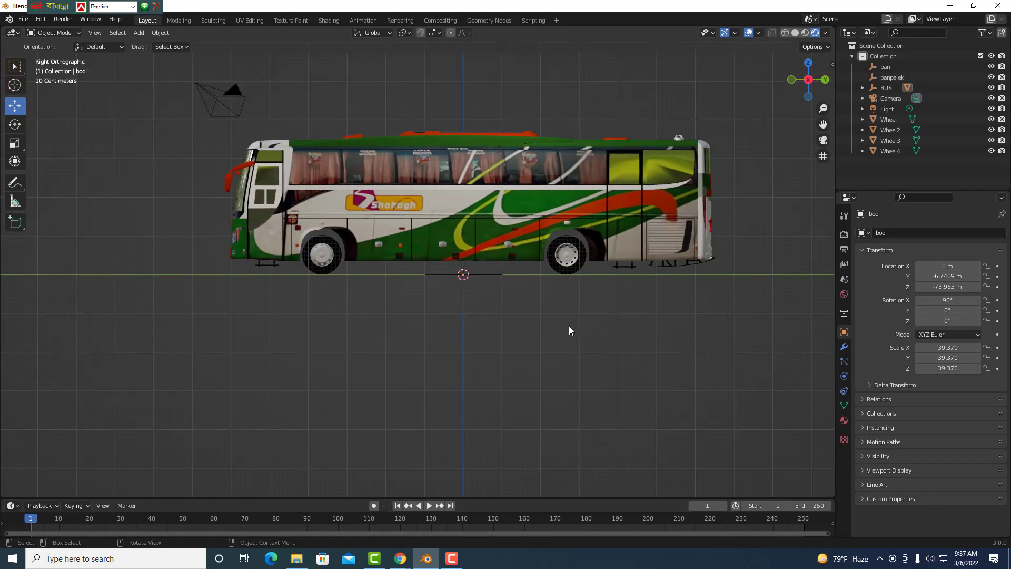
pyautogui.press('KP_1')
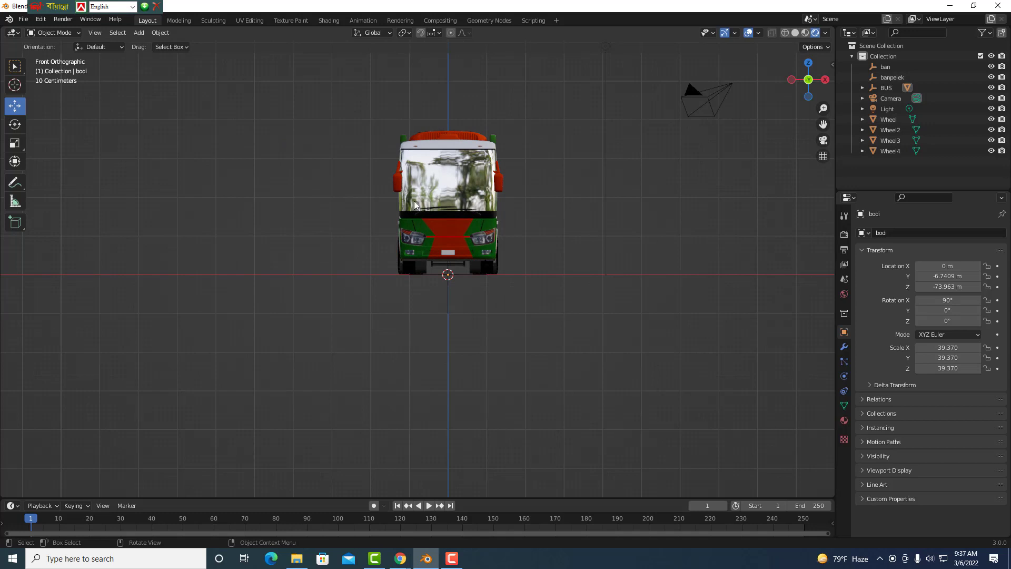
pyautogui.scroll(1, 427, 260)
pyautogui.scroll(3, 426, 260)
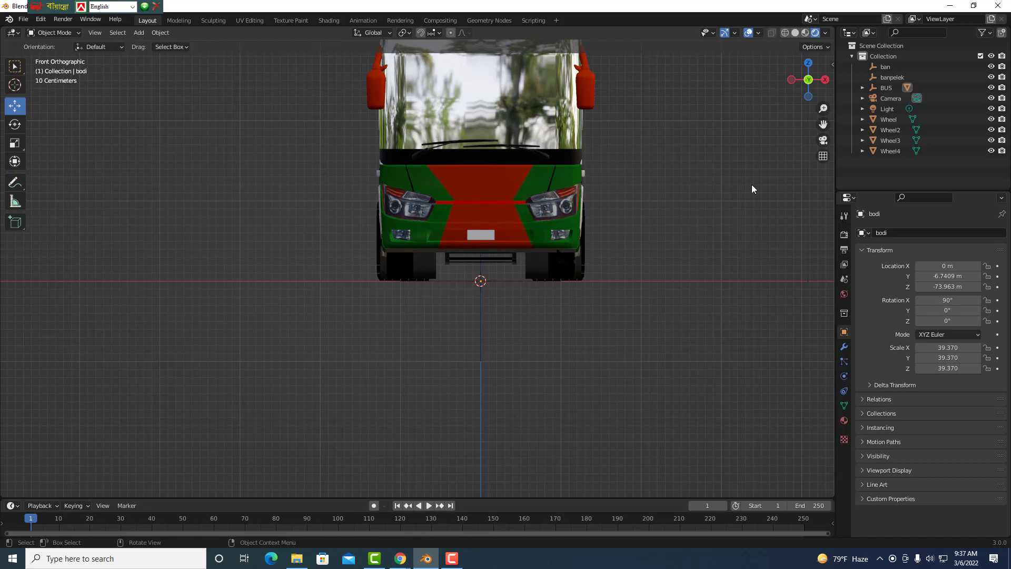
pyautogui.press('KP_3')
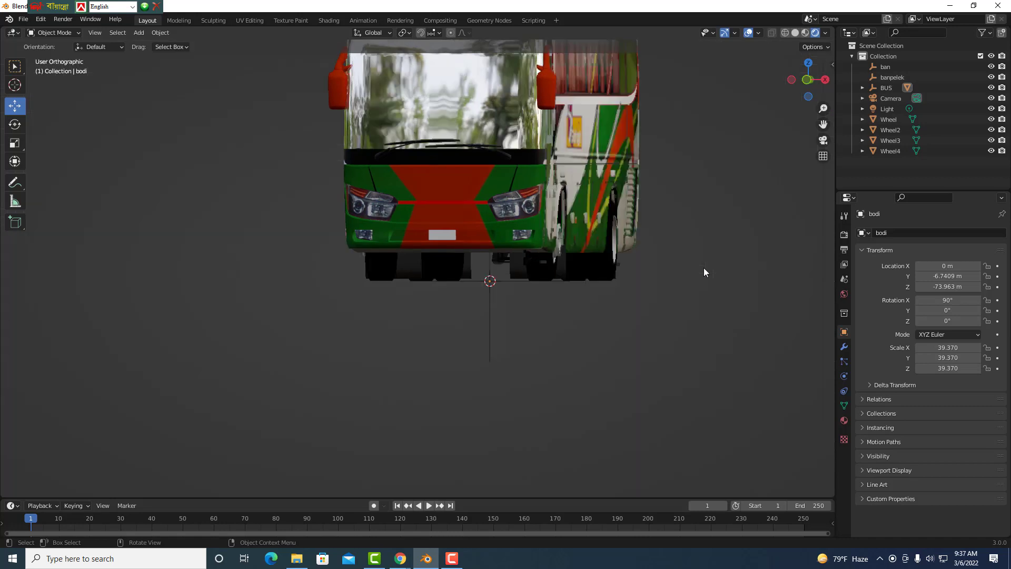
pyautogui.scroll(-3, 545, 159)
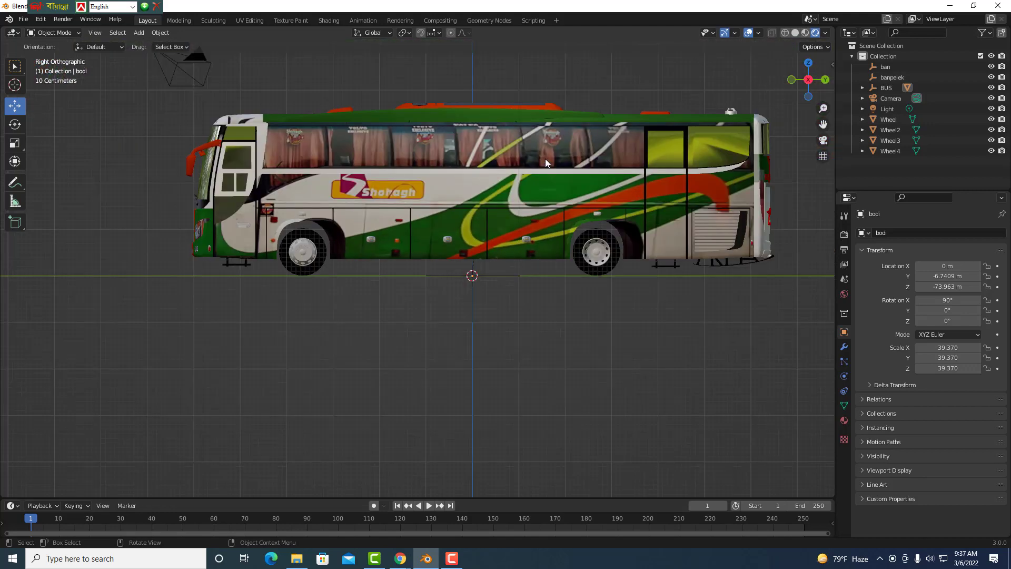
# Select the bus body, try lifting it above the wheels, then undo the move.
pyautogui.click(500, 192)
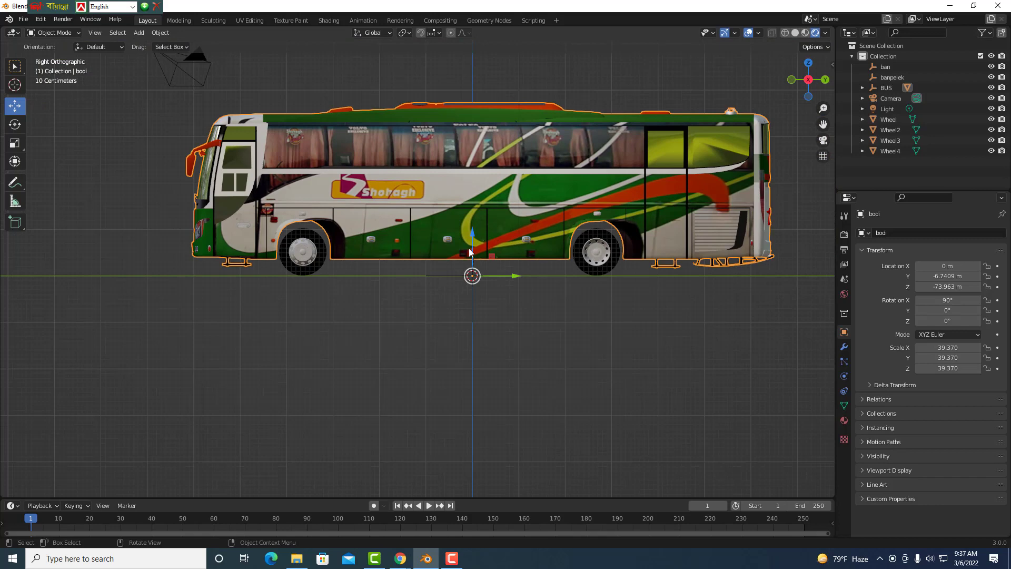
pyautogui.moveTo(472, 241); pyautogui.dragTo(478, 196)
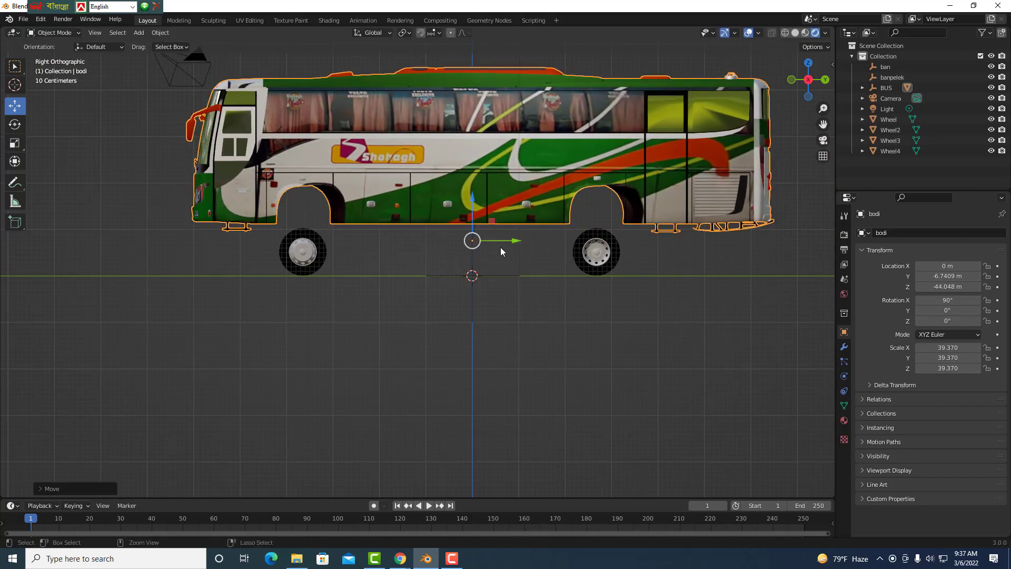
pyautogui.hotkey('ctrl', 'z')
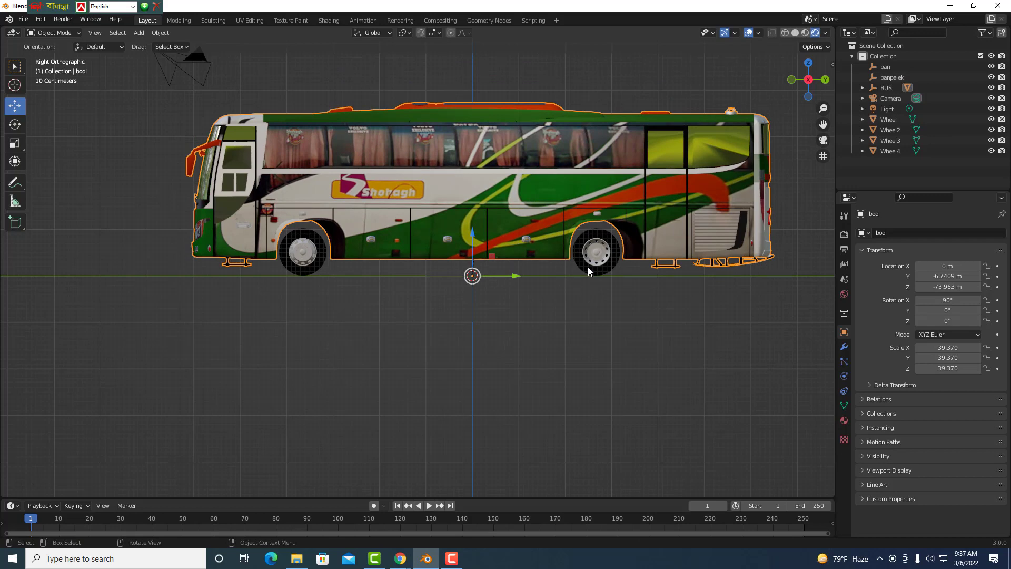
# Select rear wheel Wheel3 and inspect it from the top and front views.
pyautogui.click(587, 267)
pyautogui.press('KP_7')
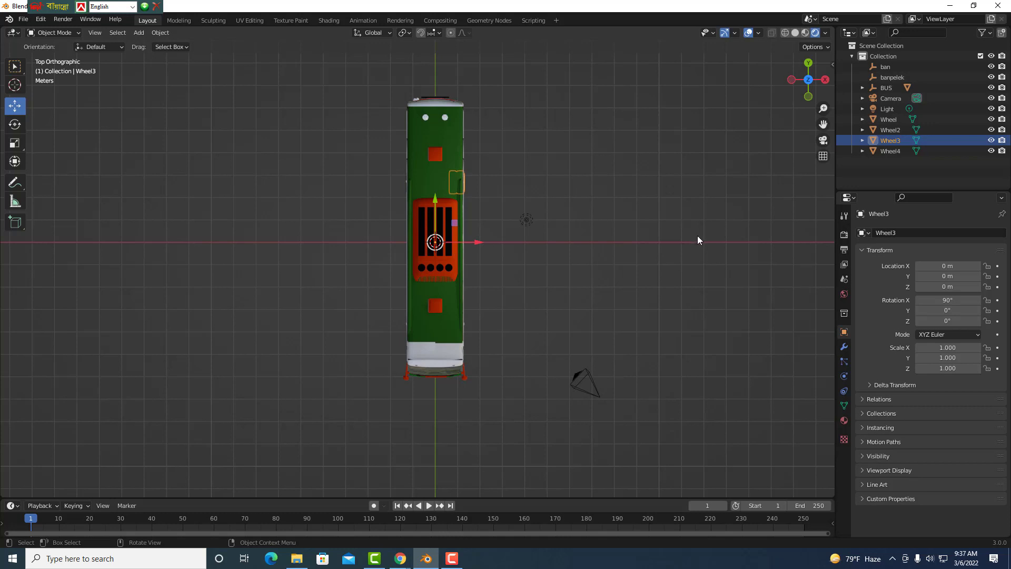
pyautogui.press('KP_1')
pyautogui.scroll(3, 419, 257)
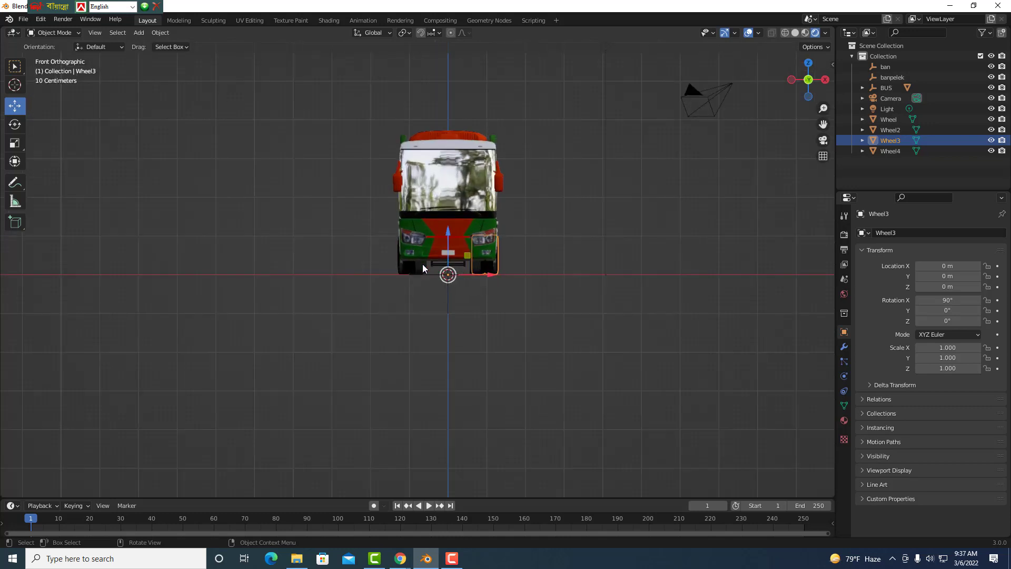
pyautogui.scroll(3, 424, 270)
pyautogui.scroll(1, 425, 271)
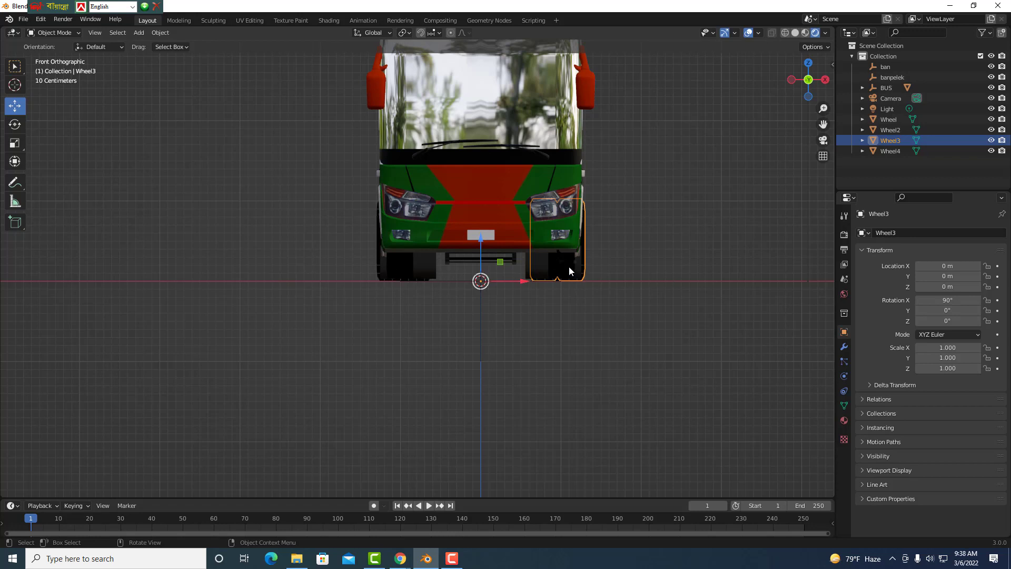
# Deselect the wheel and orbit to a higher perspective view of the bus.
pyautogui.click(659, 272)
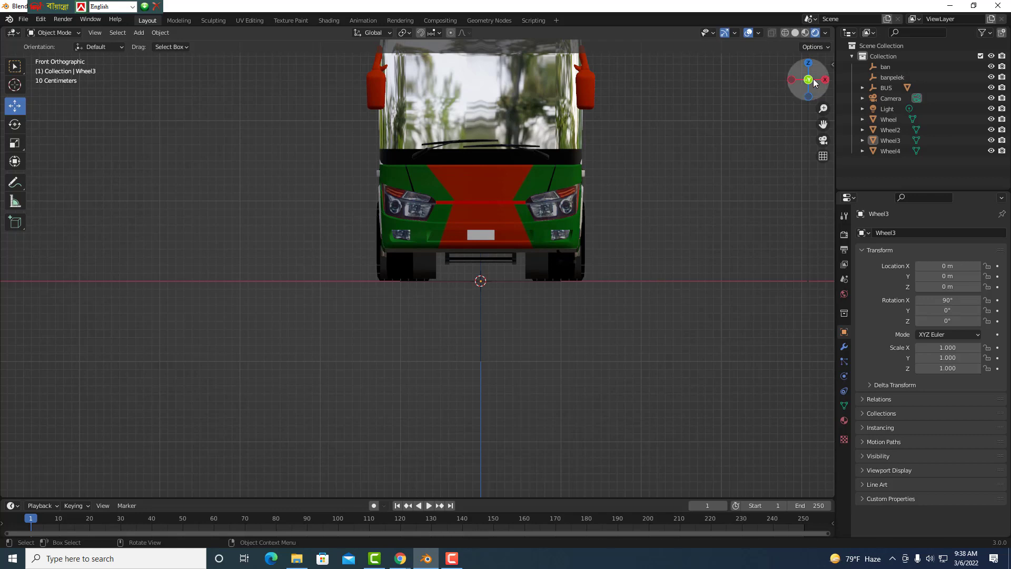
pyautogui.moveTo(813, 81); pyautogui.dragTo(560, 207)
pyautogui.scroll(-5, 561, 208)
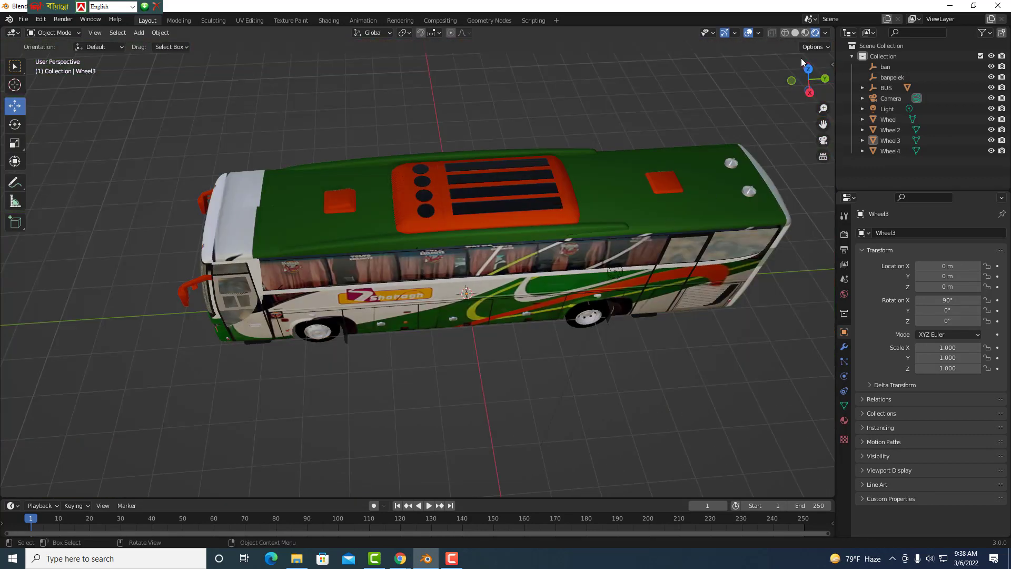
pyautogui.moveTo(808, 82)
pyautogui.mouseDown()
pyautogui.moveTo(512, 280)
pyautogui.moveTo(486, 149)
pyautogui.mouseUp()
# Try various selections of body and wheels, ending with only the bus body selected.
pyautogui.click(512, 280)
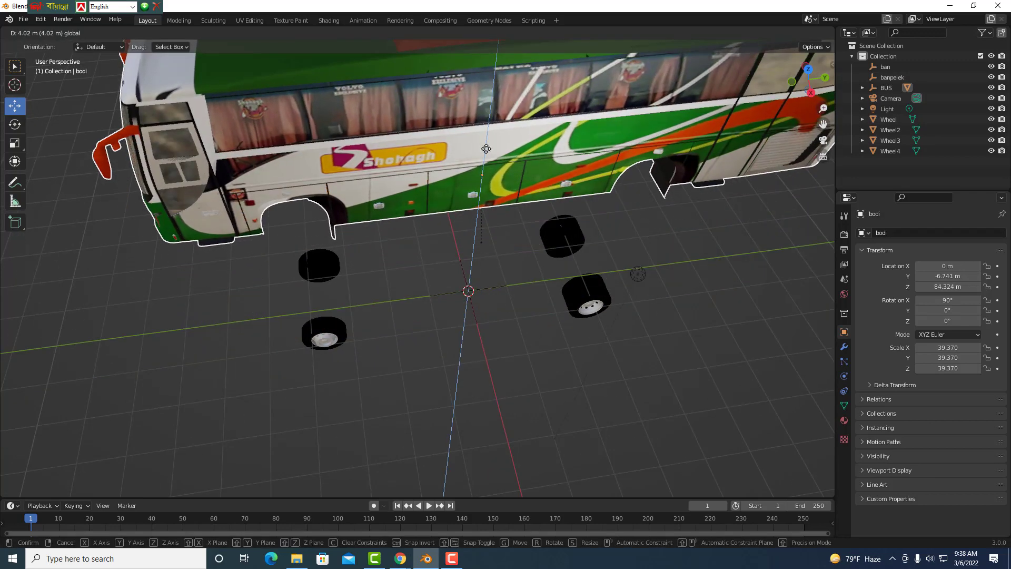
pyautogui.press('Escape')
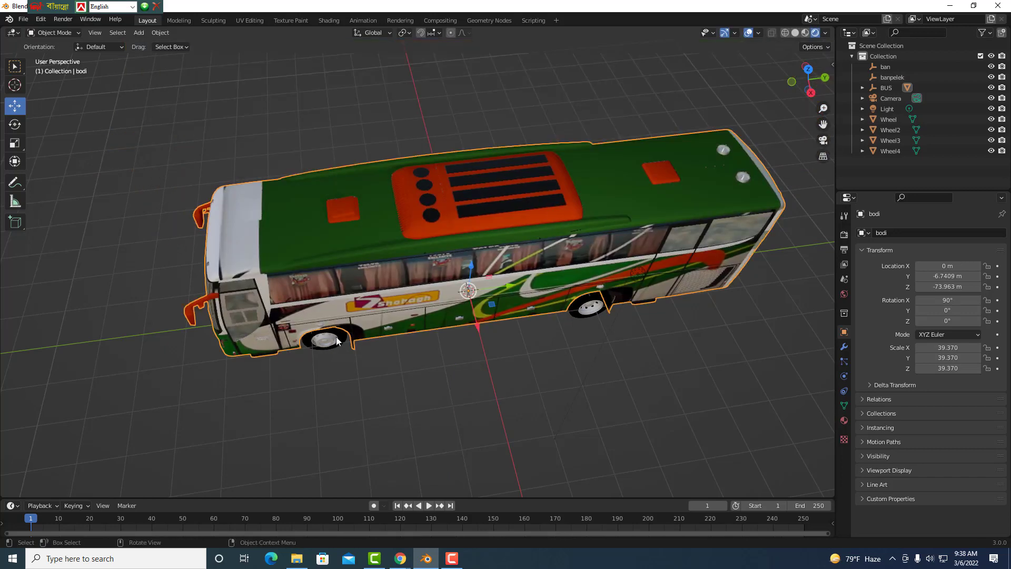
pyautogui.click(337, 342)
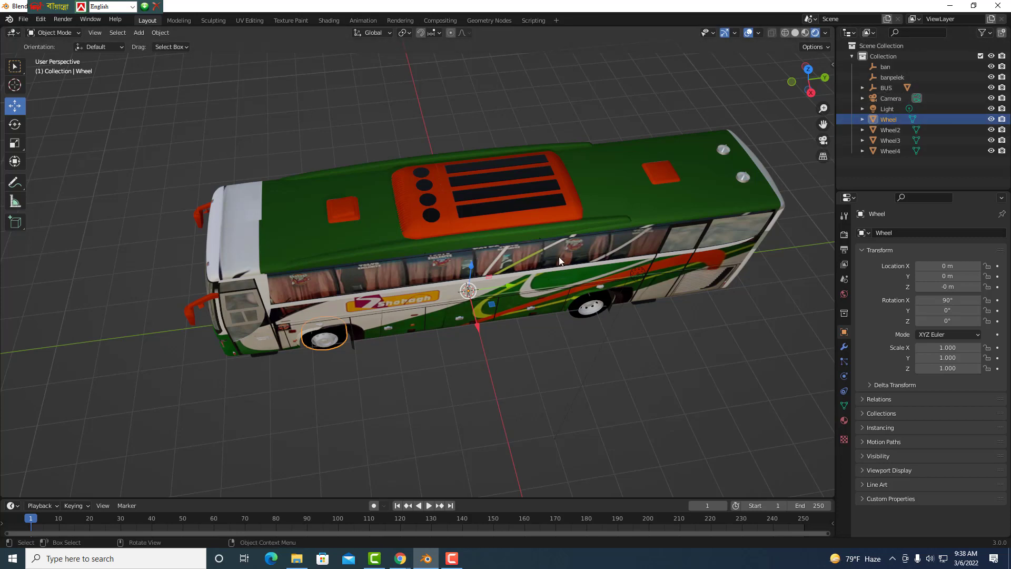
pyautogui.click(494, 344)
pyautogui.scroll(-3, 491, 294)
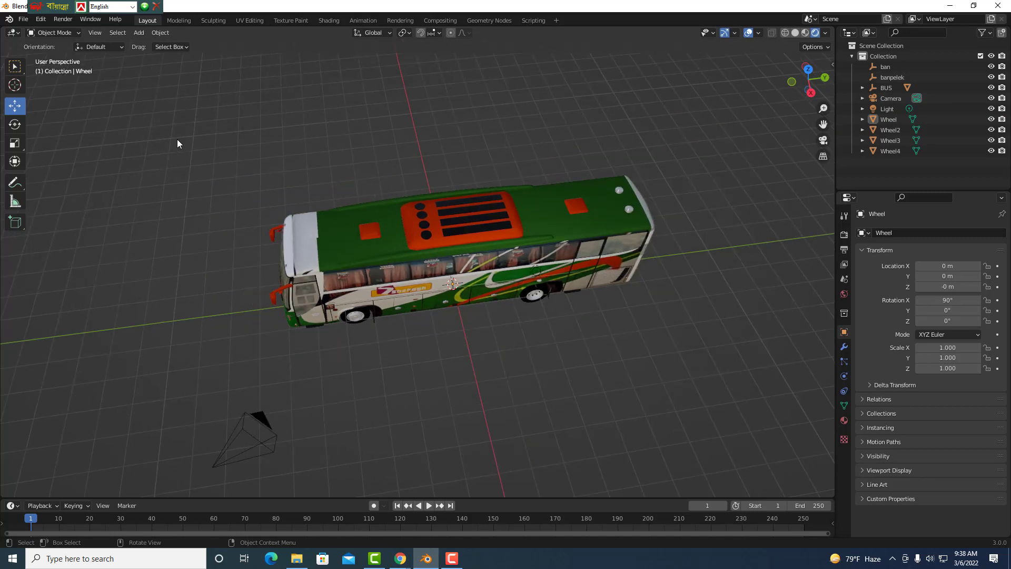
pyautogui.moveTo(177, 139); pyautogui.dragTo(692, 353)
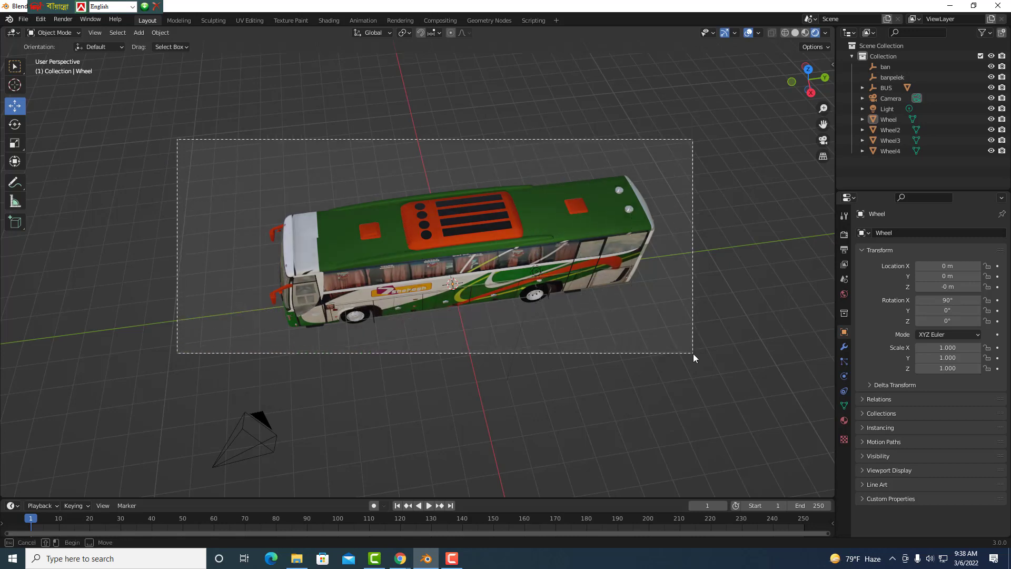
pyautogui.click(683, 319)
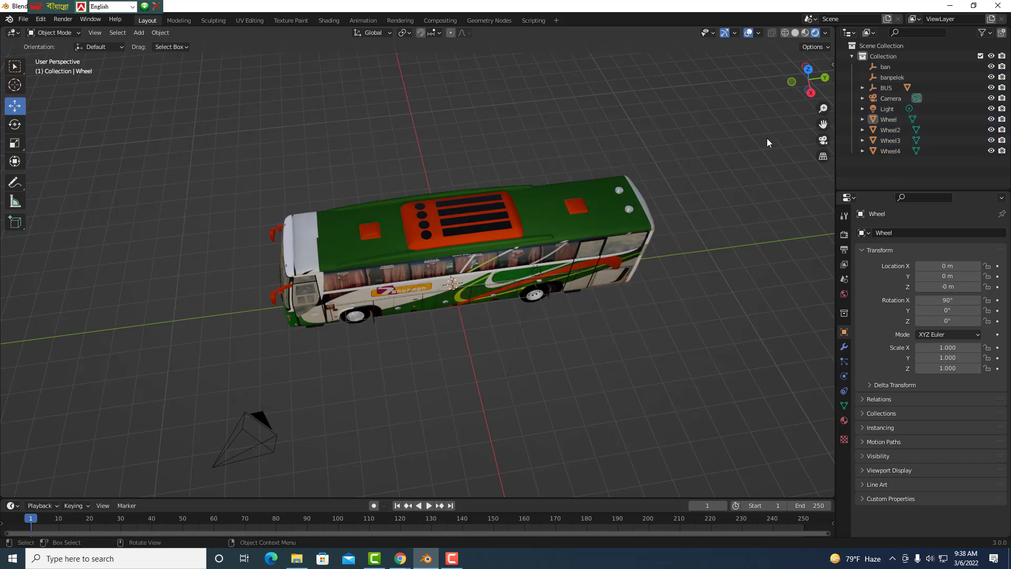
pyautogui.click(444, 213)
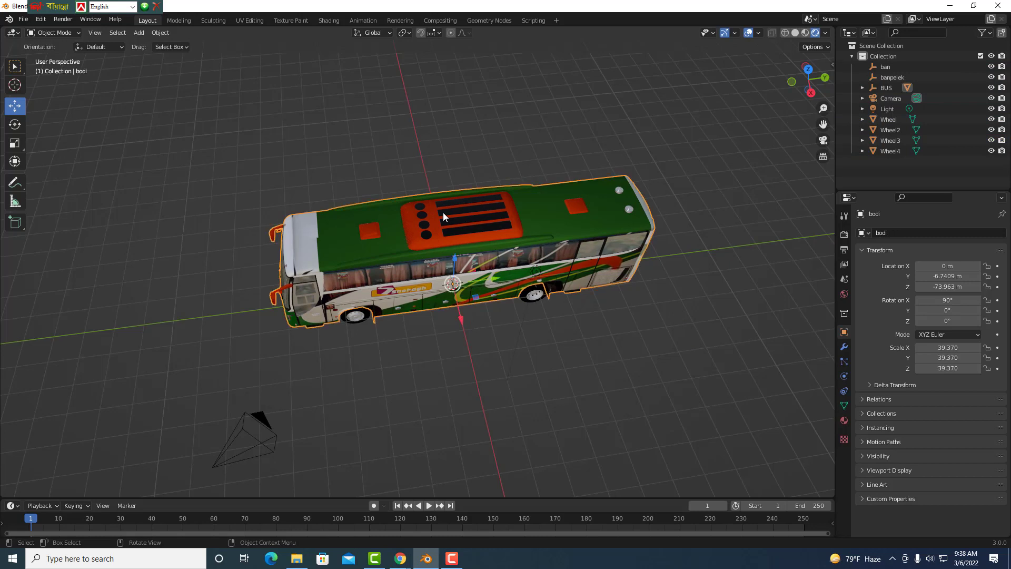
# View the bus from Top view in Solid shading with X-Ray enabled.
pyautogui.press('KP_7')
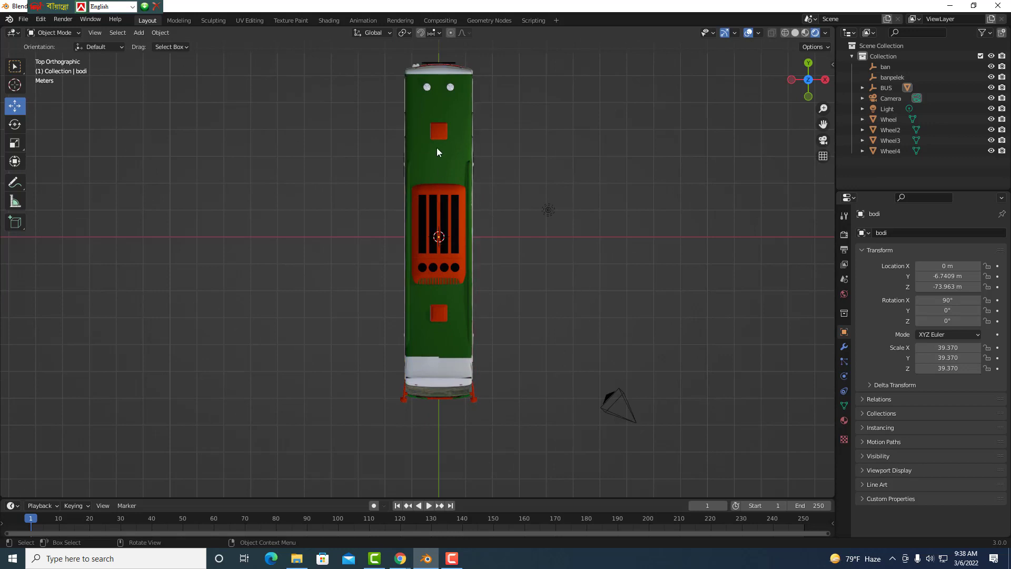
pyautogui.click(436, 147)
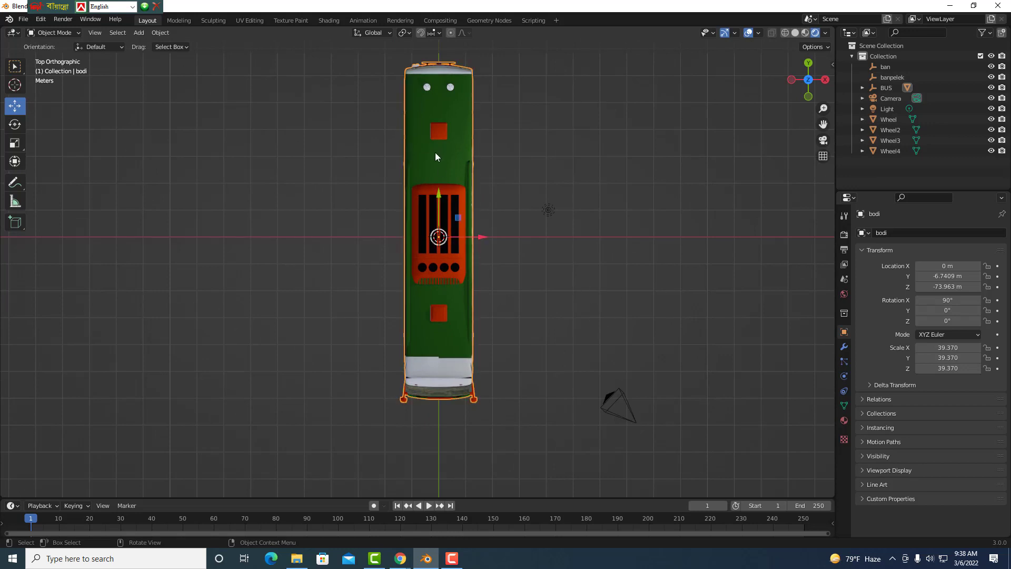
pyautogui.click(771, 34)
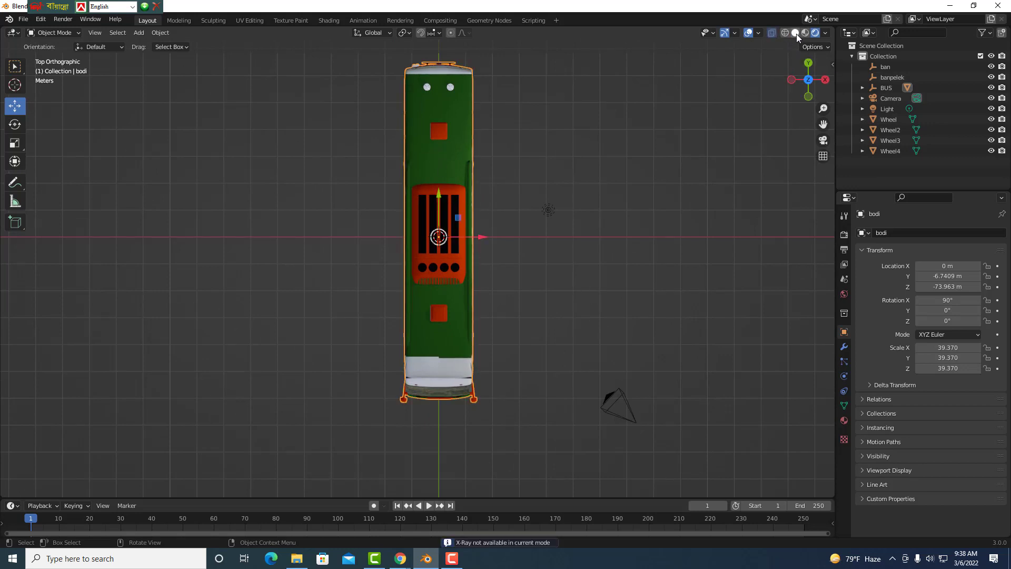
pyautogui.click(795, 33)
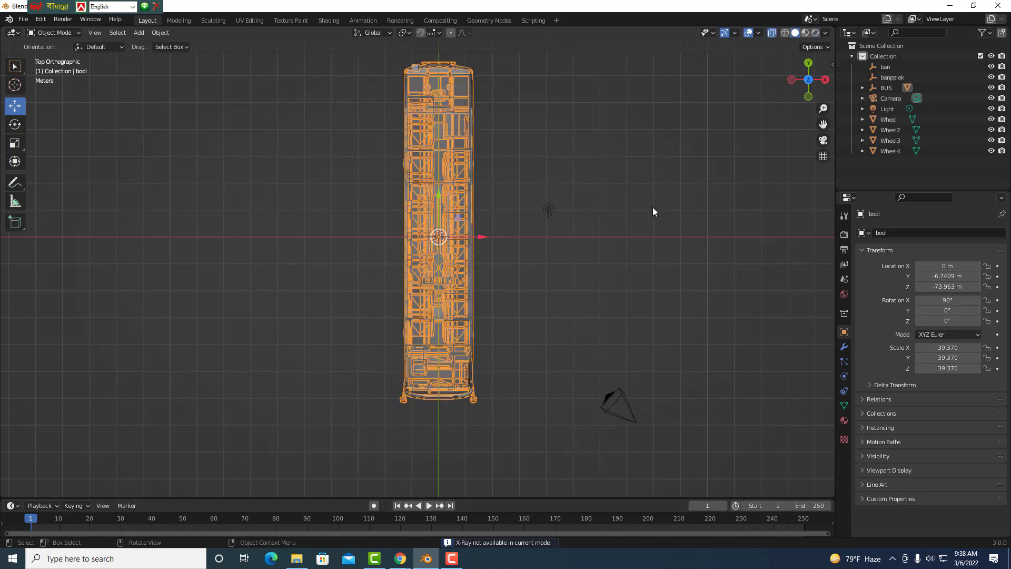
pyautogui.click(478, 264)
# Zoom in and out over the see-through bus, reselecting the bus body.
pyautogui.scroll(1, 445, 345)
pyautogui.scroll(1, 444, 345)
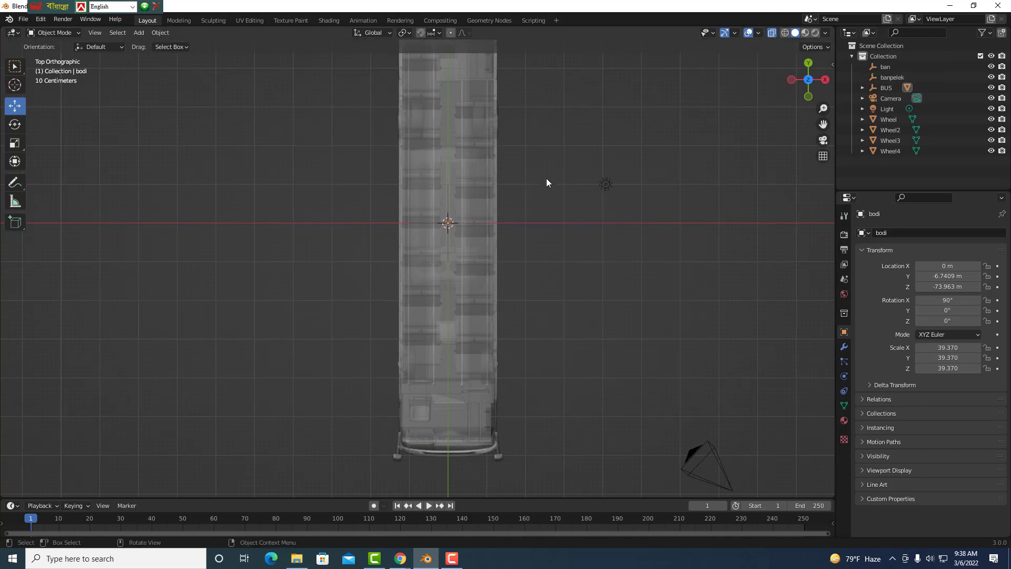
pyautogui.scroll(1, 462, 198)
pyautogui.scroll(-2, 463, 198)
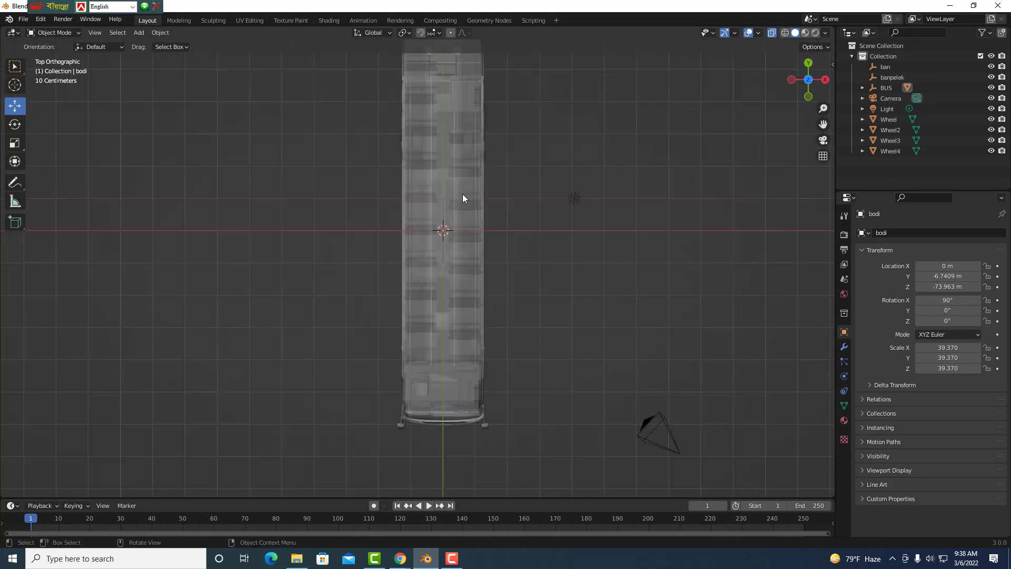
pyautogui.scroll(-2, 463, 199)
pyautogui.scroll(1, 463, 198)
pyautogui.scroll(2, 462, 198)
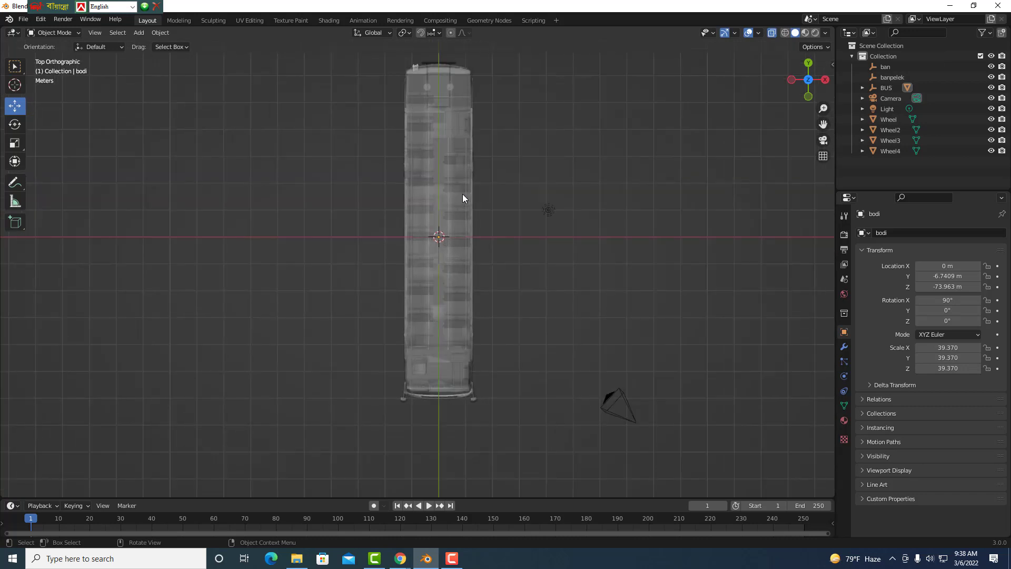
pyautogui.click(462, 198)
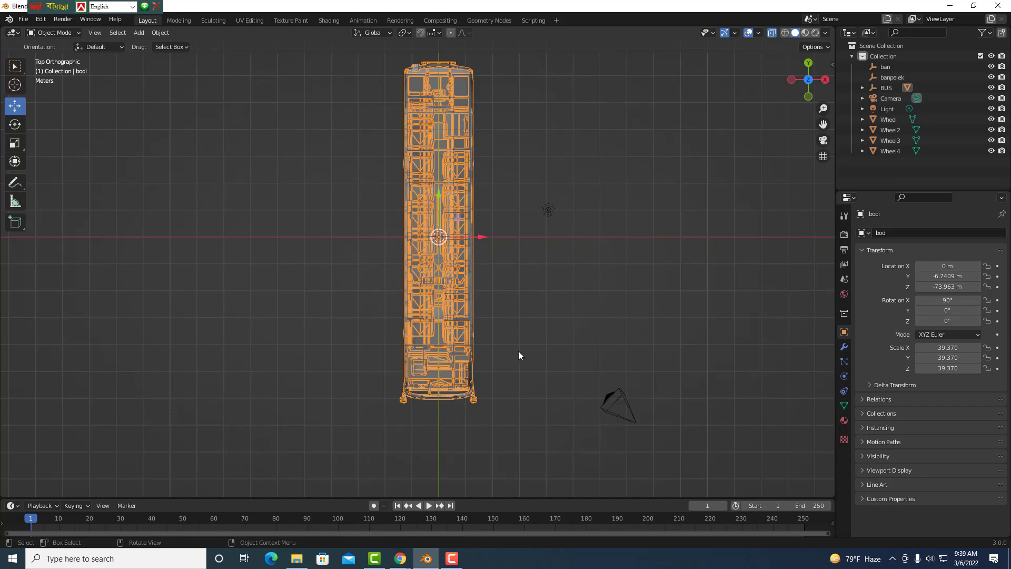
pyautogui.scroll(1, 455, 408)
pyautogui.scroll(3, 456, 406)
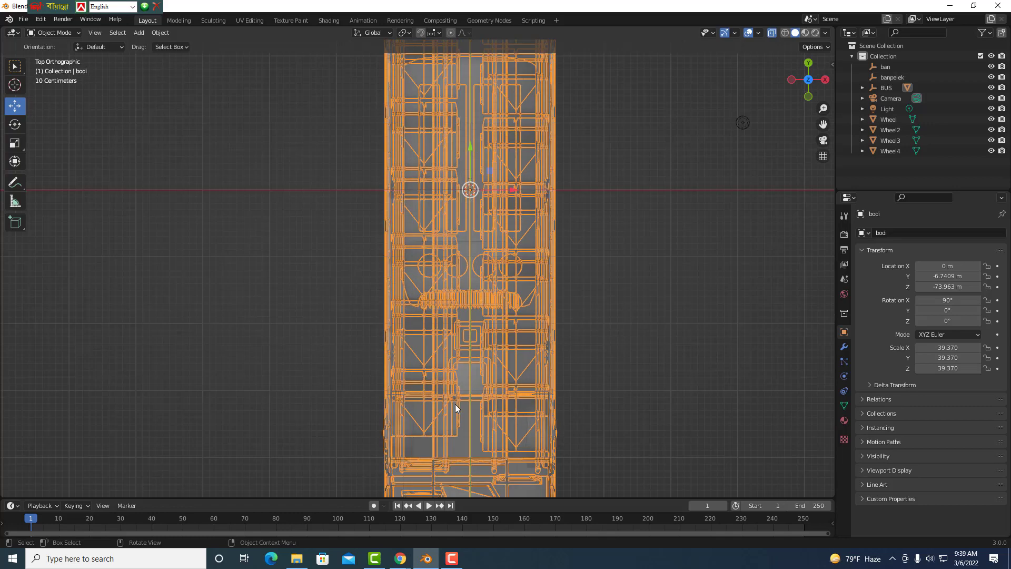
pyautogui.scroll(-4, 455, 403)
pyautogui.scroll(-1, 455, 404)
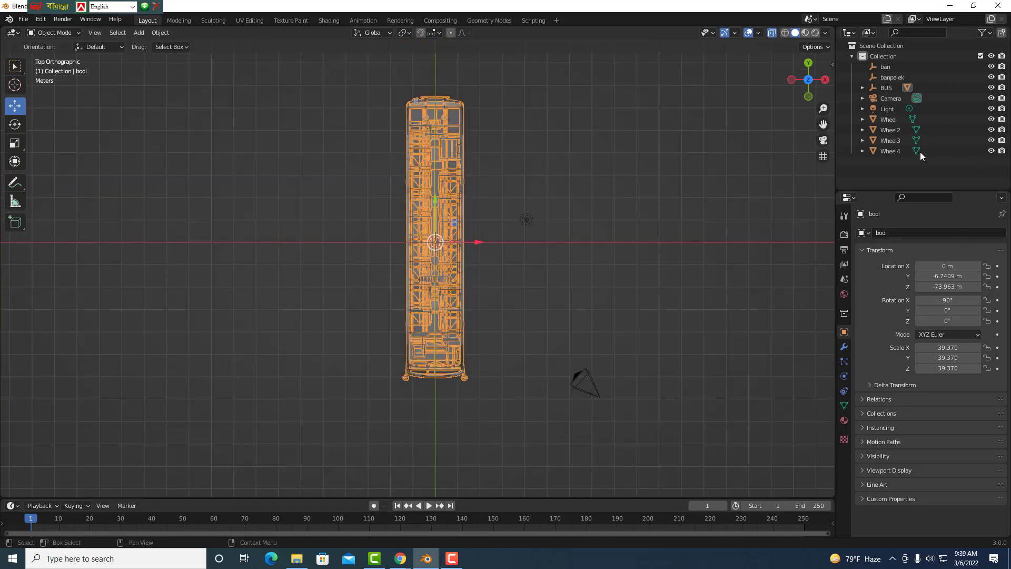
# Select BUS plus Wheel, Wheel2, Wheel3 and Wheel4 in the Outliner.
pyautogui.click(882, 88)
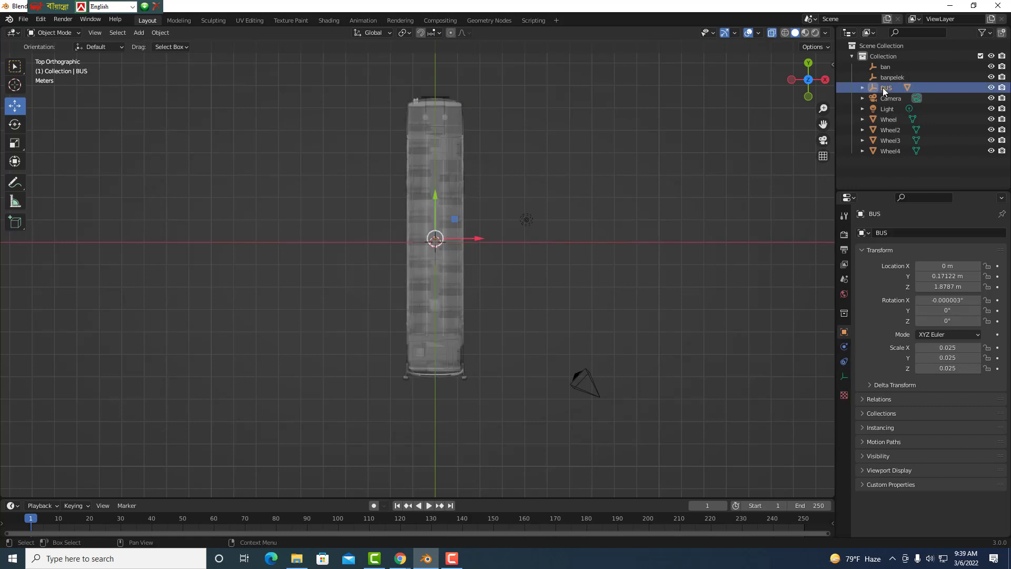
pyautogui.keyDown('ctrl'); pyautogui.click(888, 119); pyautogui.keyUp('ctrl')
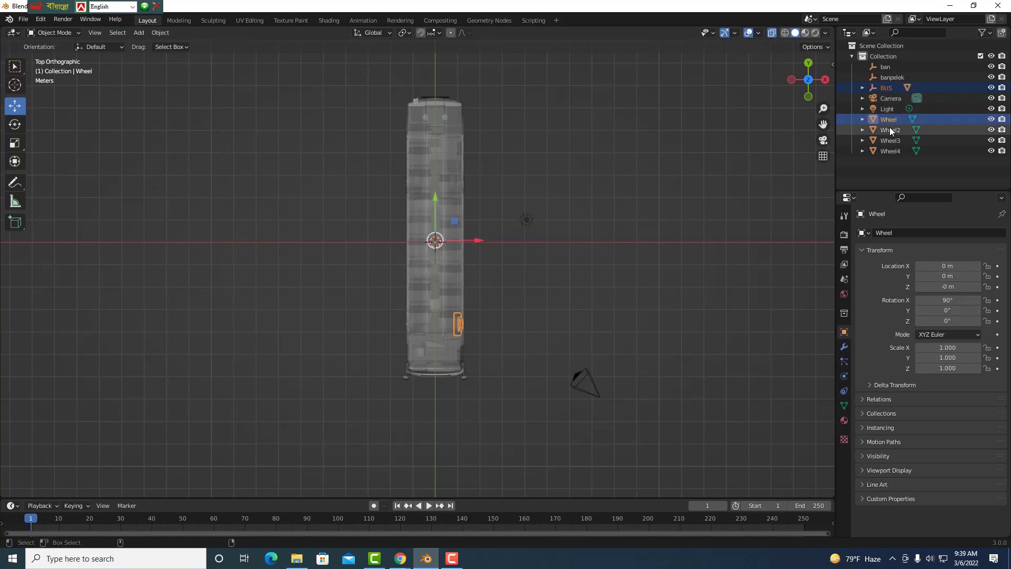
pyautogui.keyDown('ctrl'); pyautogui.click(889, 130); pyautogui.keyUp('ctrl')
pyautogui.keyDown('ctrl'); pyautogui.click(892, 140); pyautogui.keyUp('ctrl')
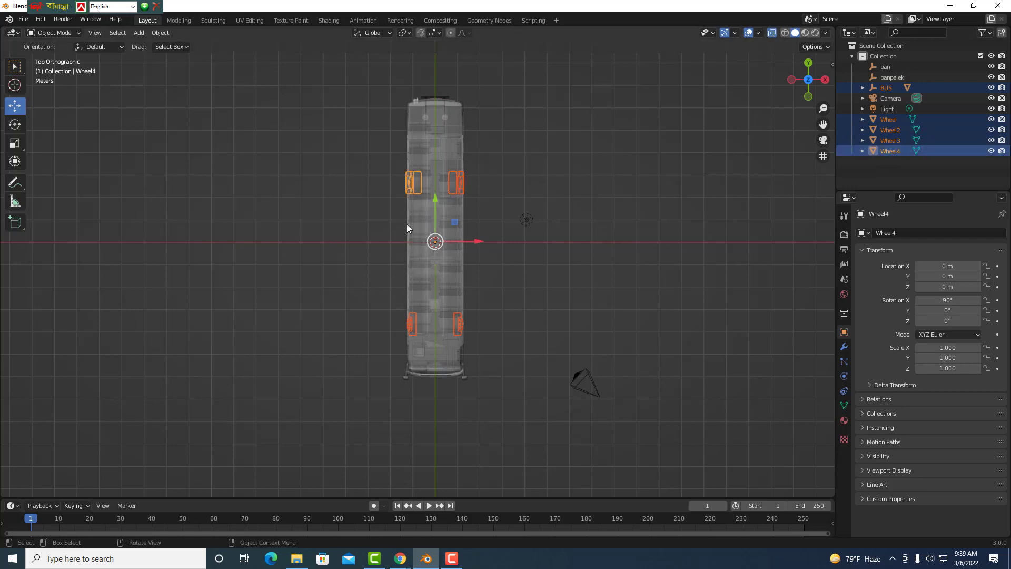
pyautogui.scroll(1, 420, 195)
pyautogui.scroll(1, 420, 194)
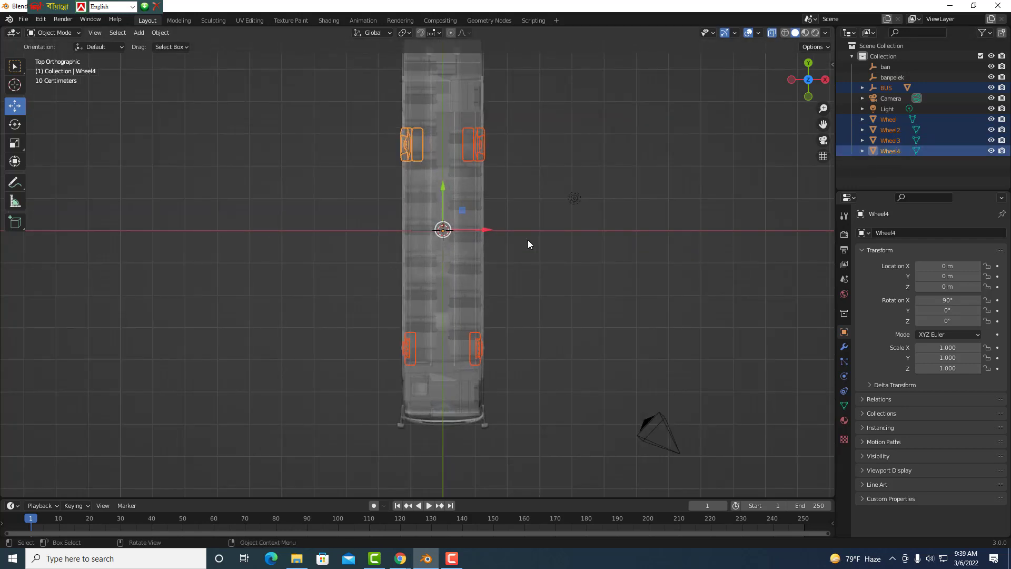
# Add an Armature > Car (deformation rig) at the world origin.
pyautogui.rightClick(256, 232)
pyautogui.hotkey('shift', 'a')
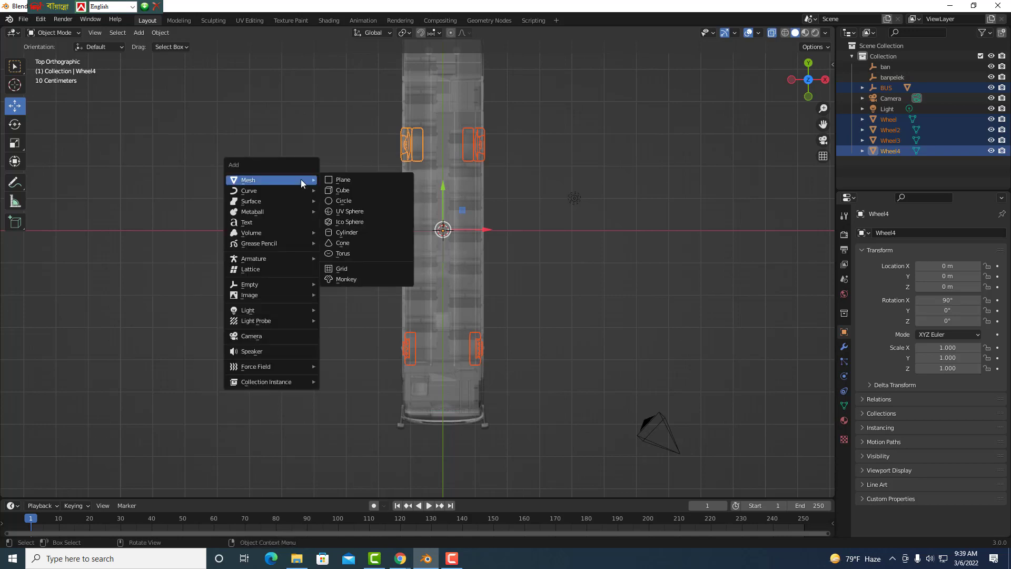
pyautogui.moveTo(268, 258)
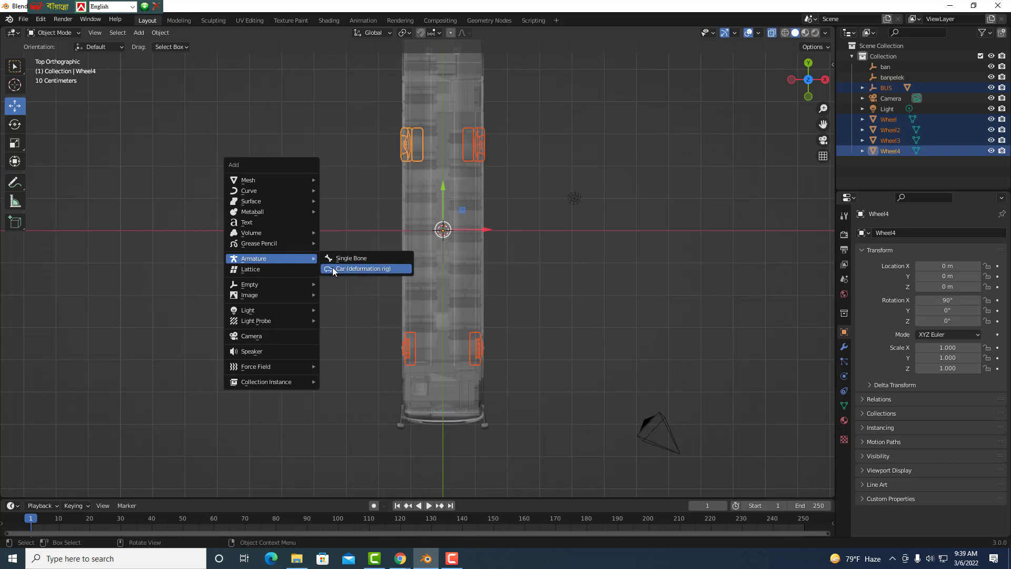
pyautogui.click(363, 270)
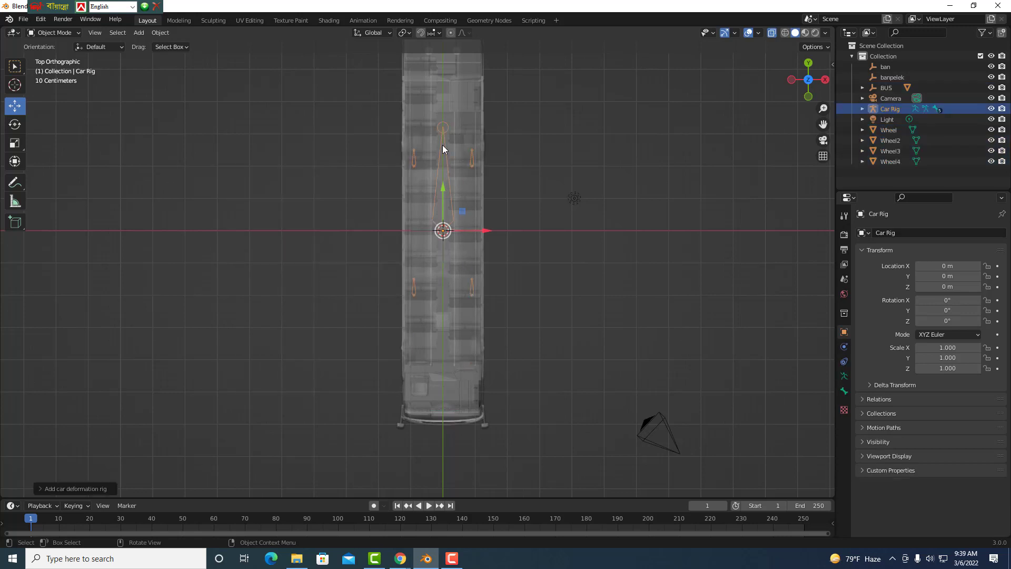
pyautogui.scroll(2, 470, 147)
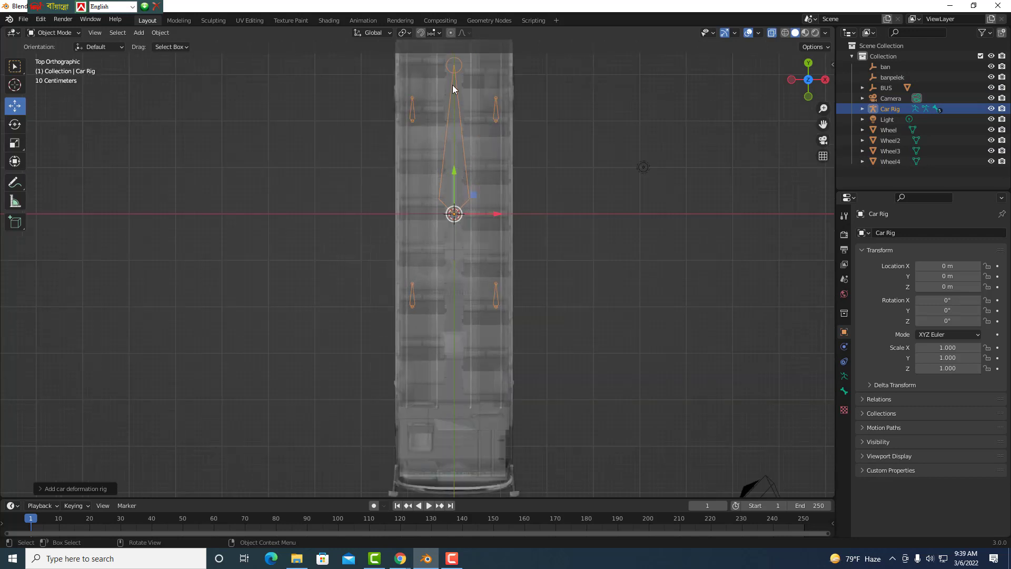
pyautogui.scroll(-2, 449, 226)
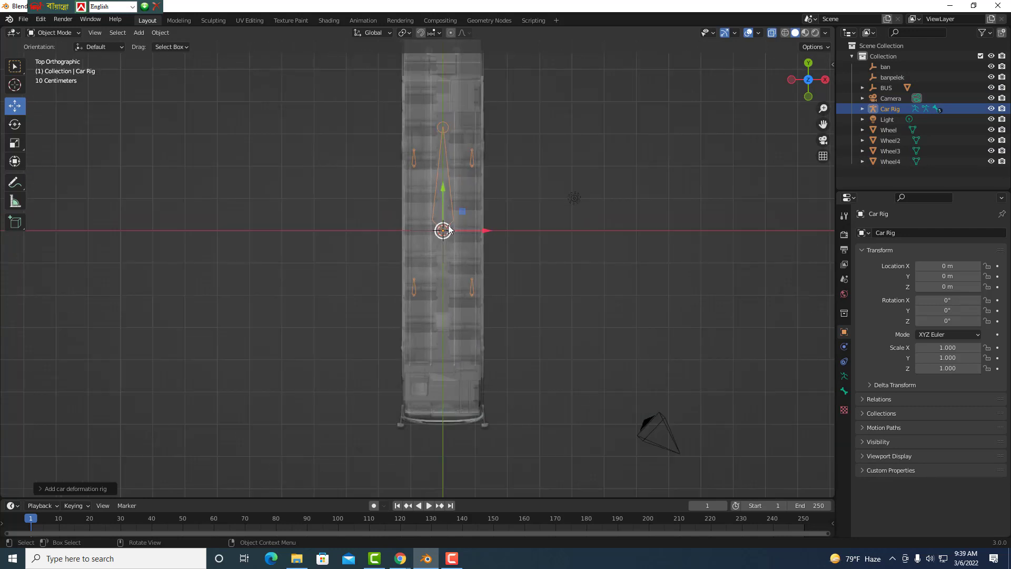
pyautogui.scroll(1, 413, 104)
pyautogui.scroll(2, 413, 103)
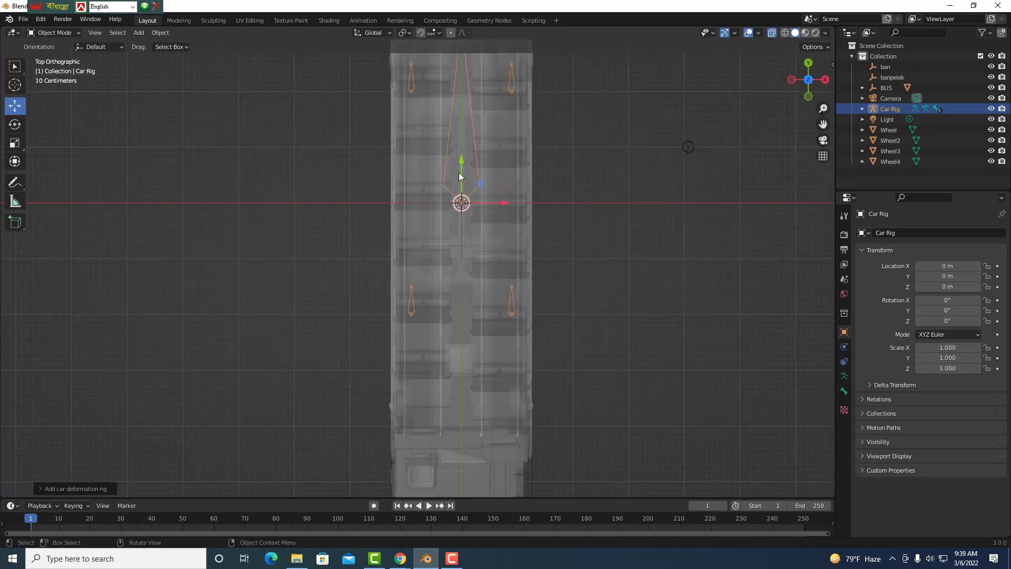
pyautogui.scroll(1, 472, 115)
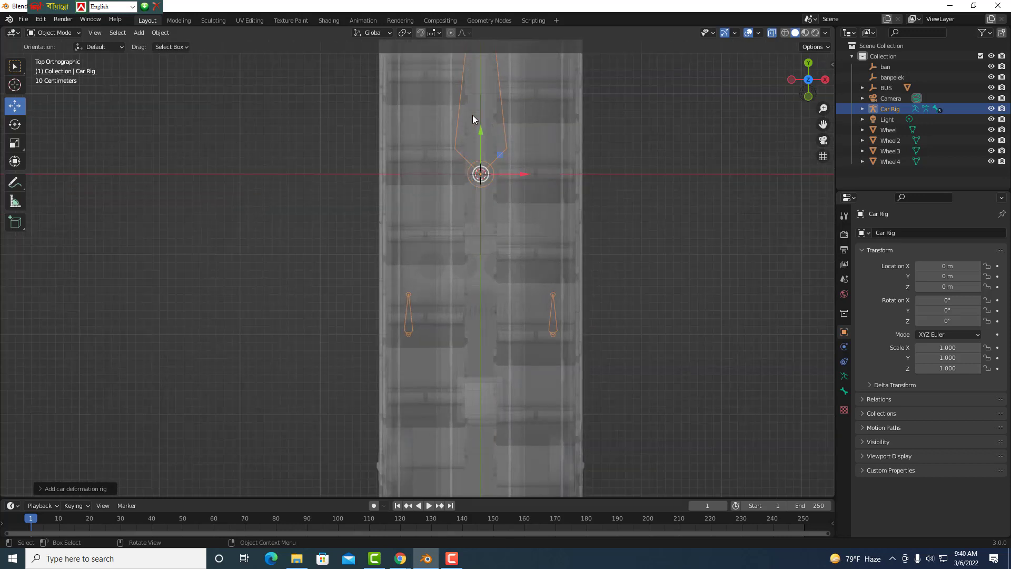
# Check the rig inside the bus from Right view, then return to Top view.
pyautogui.press('KP_3')
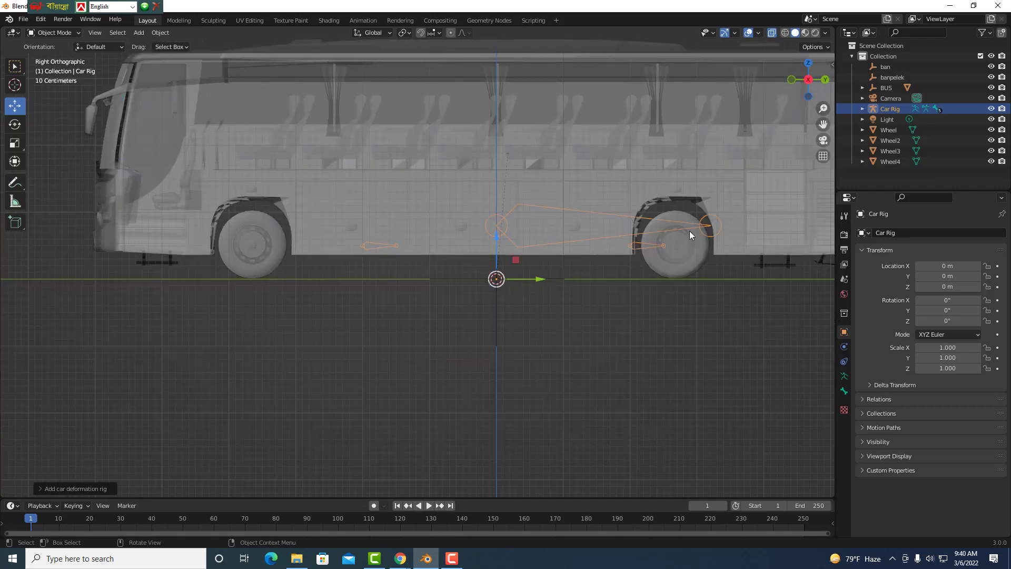
pyautogui.scroll(2, 617, 222)
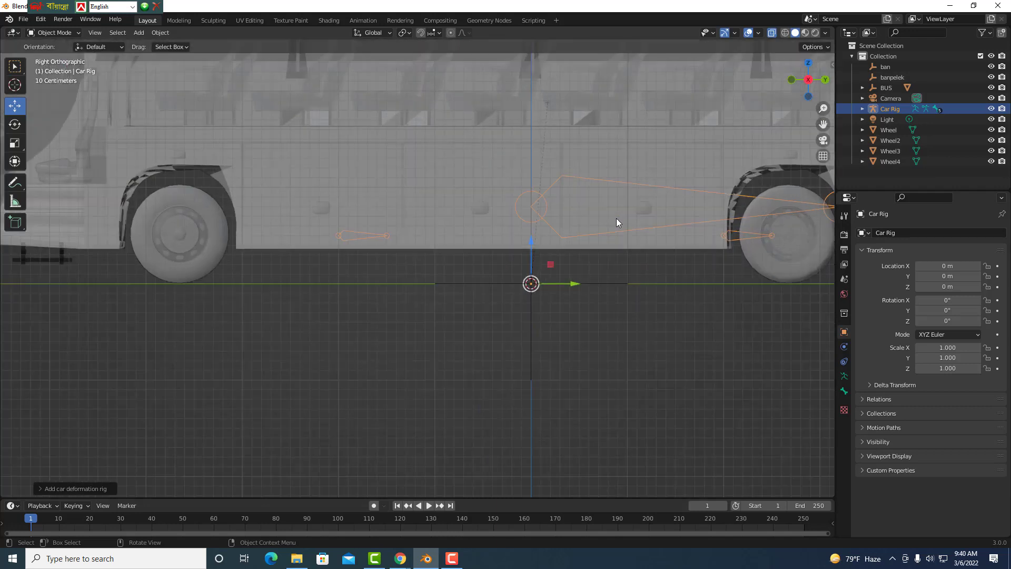
pyautogui.scroll(1, 580, 234)
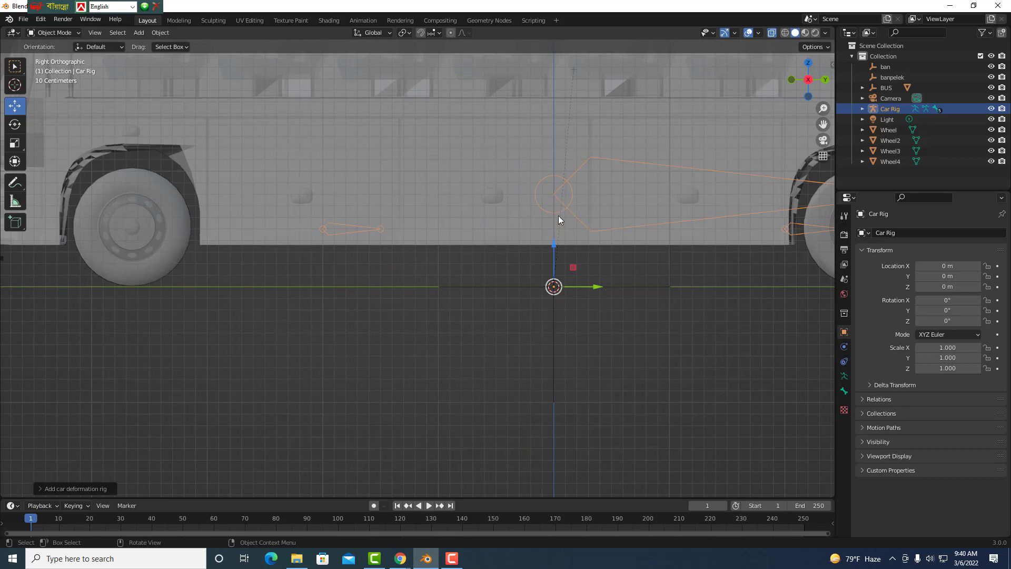
pyautogui.scroll(-4, 558, 216)
pyautogui.scroll(-2, 558, 216)
pyautogui.scroll(-1, 558, 215)
pyautogui.scroll(-1, 558, 216)
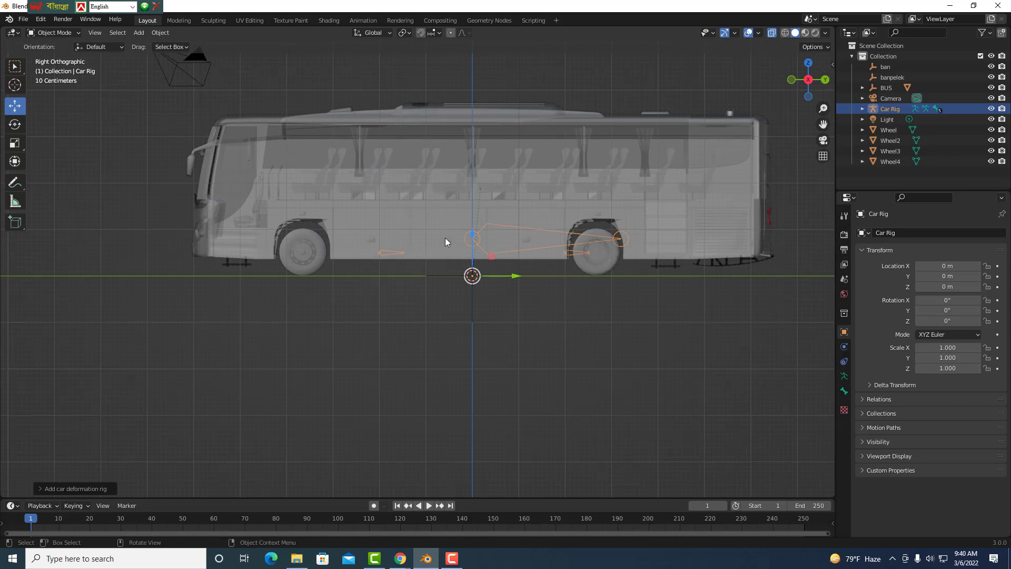
pyautogui.press('KP_7')
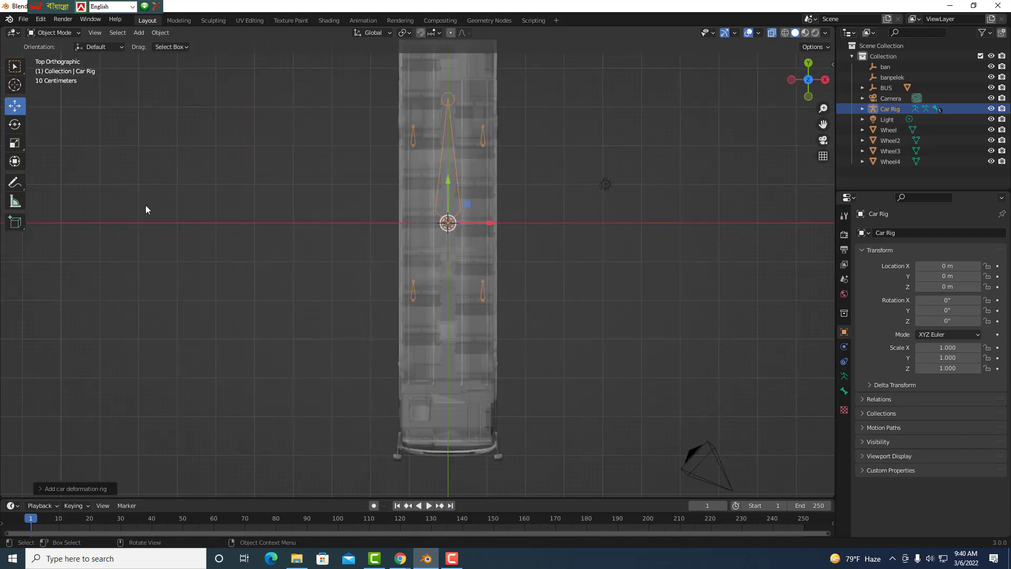
# Scale the Car Rig to 1.266 on X and Y, then reselect the rig.
pyautogui.click(14, 146)
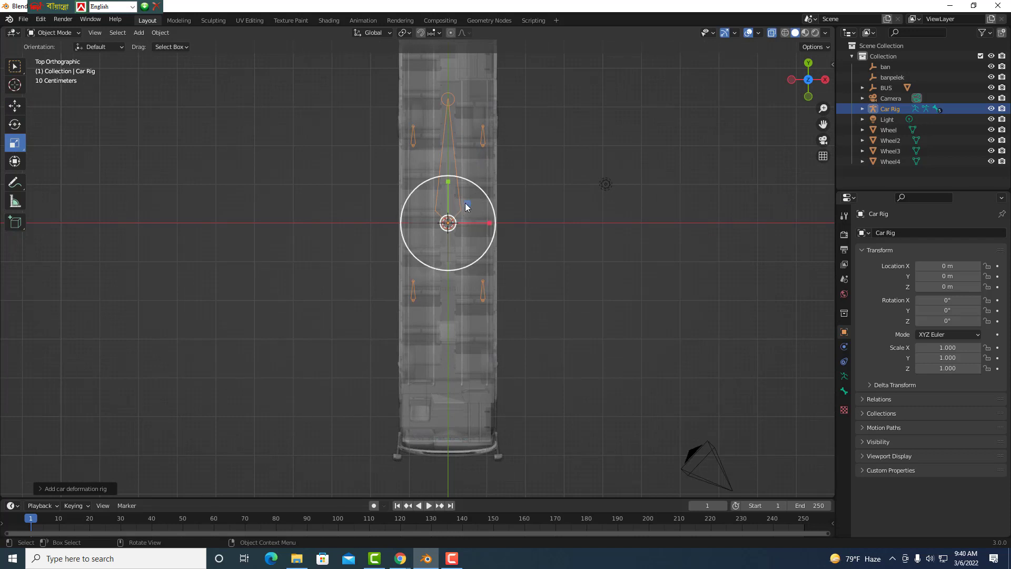
pyautogui.moveTo(467, 203); pyautogui.dragTo(470, 193)
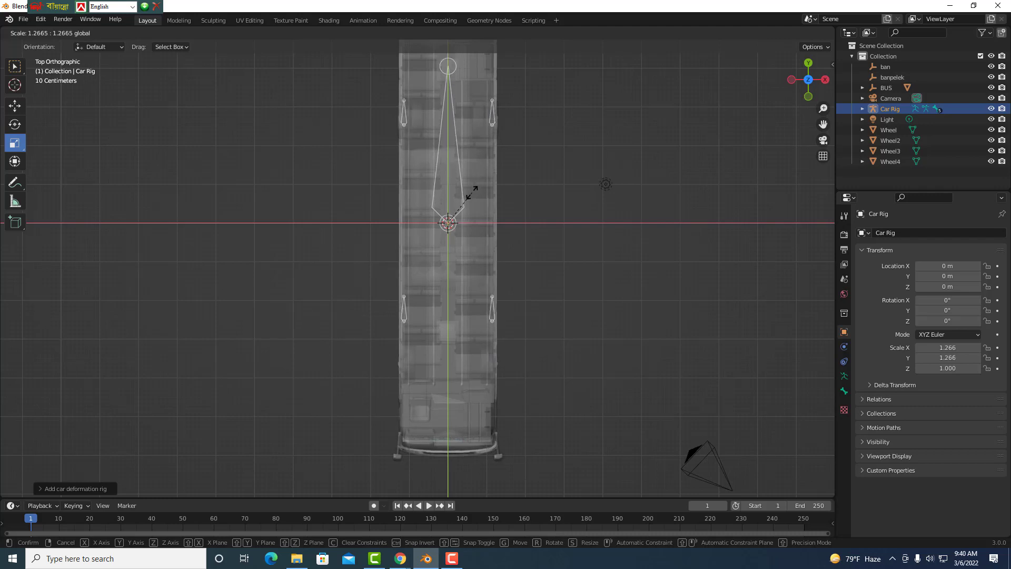
pyautogui.moveTo(470, 193); pyautogui.dragTo(470, 193)
pyautogui.click(589, 142)
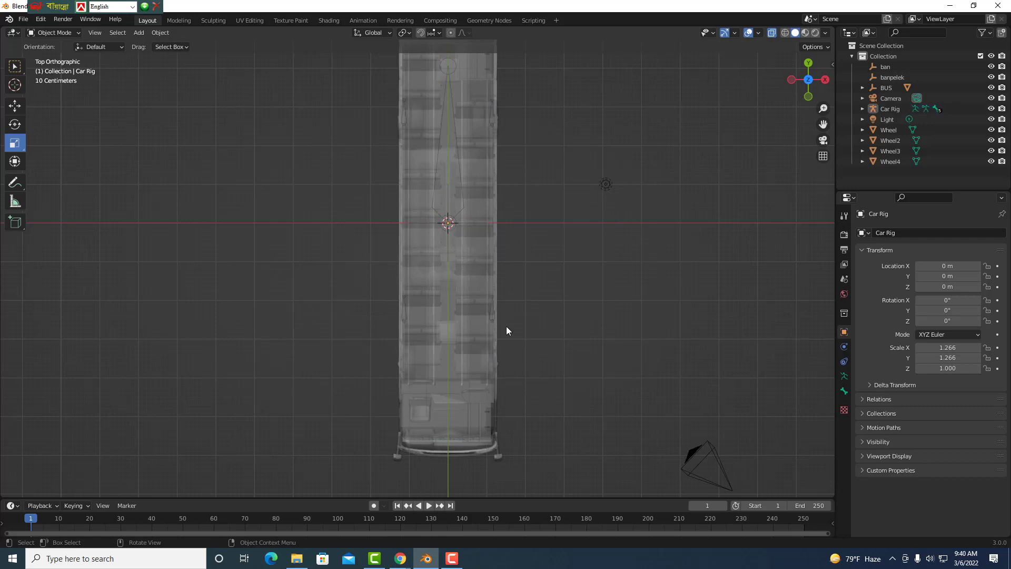
pyautogui.click(462, 188)
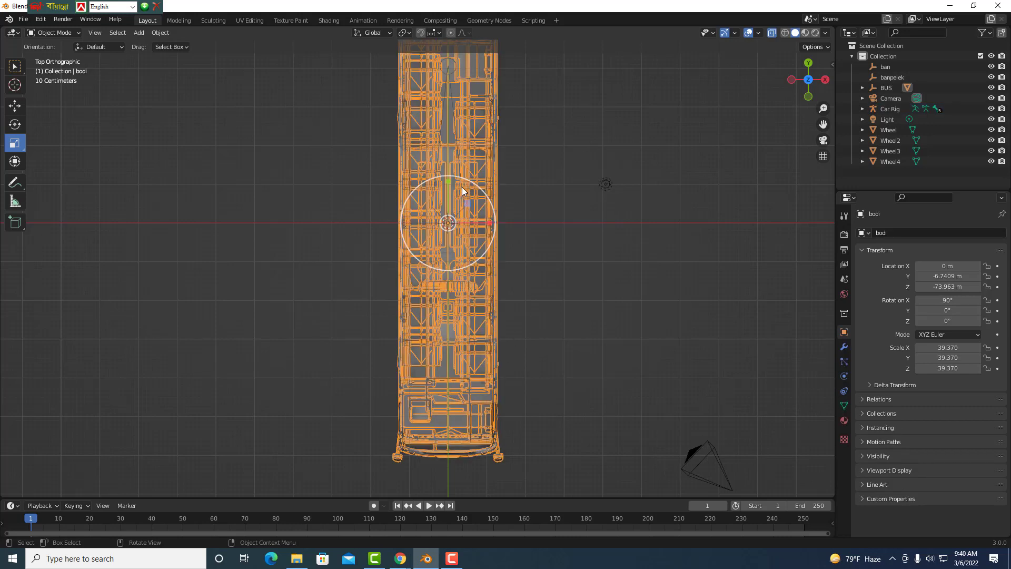
pyautogui.click(462, 188)
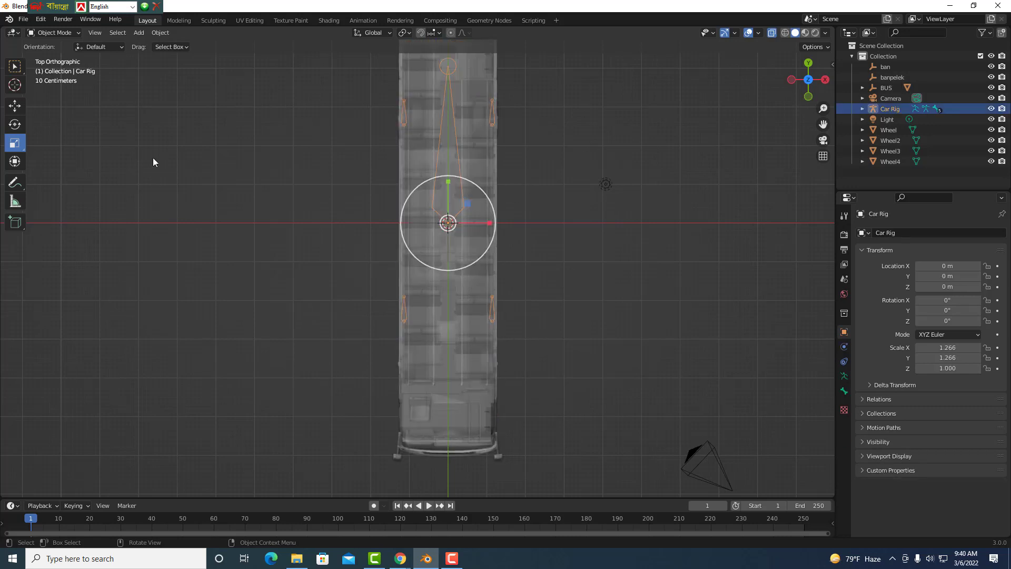
# Put the Car Rig in Edit Mode and centre the view on the bus.
pyautogui.click(77, 32)
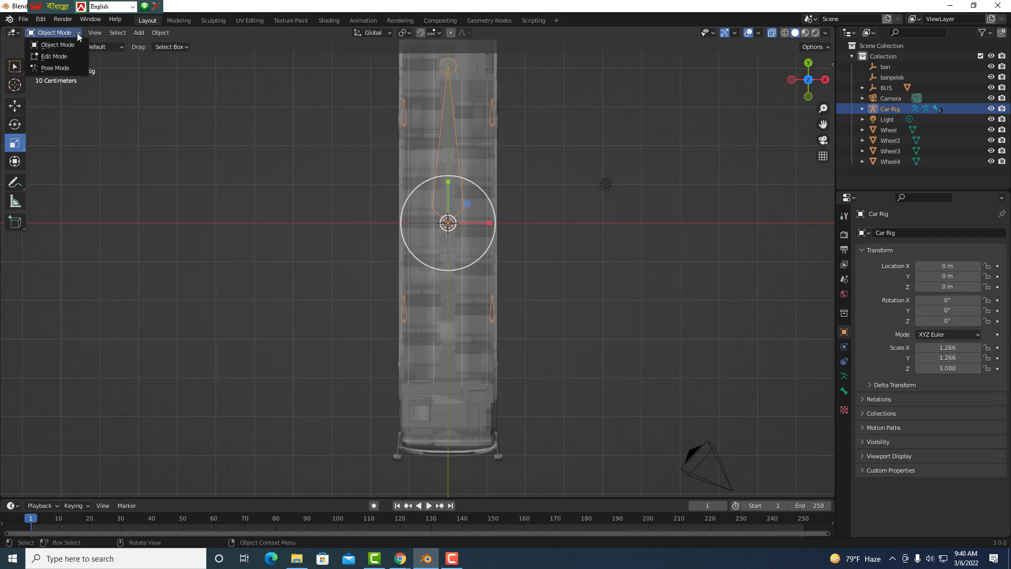
pyautogui.click(47, 56)
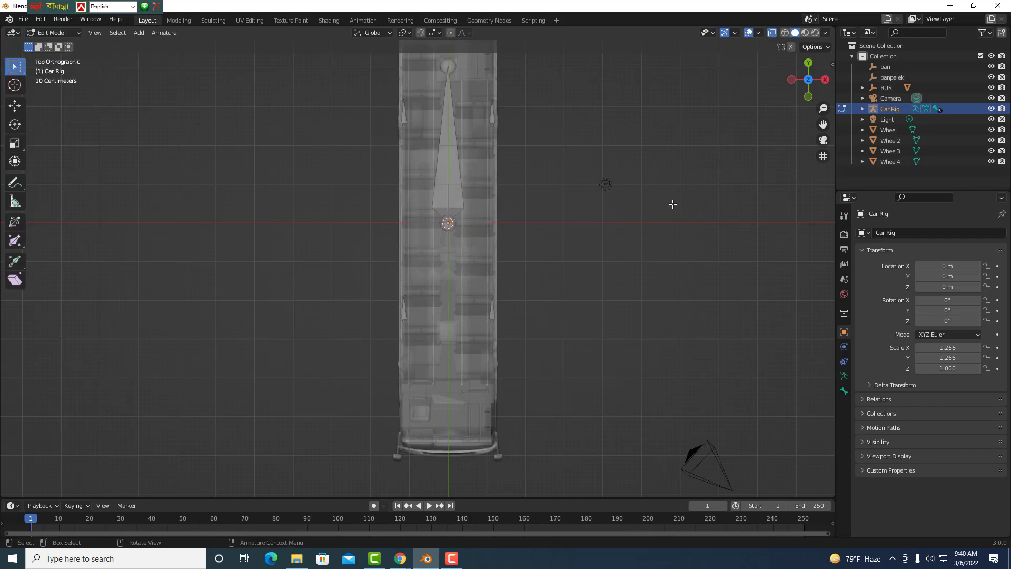
pyautogui.scroll(-1, 523, 204)
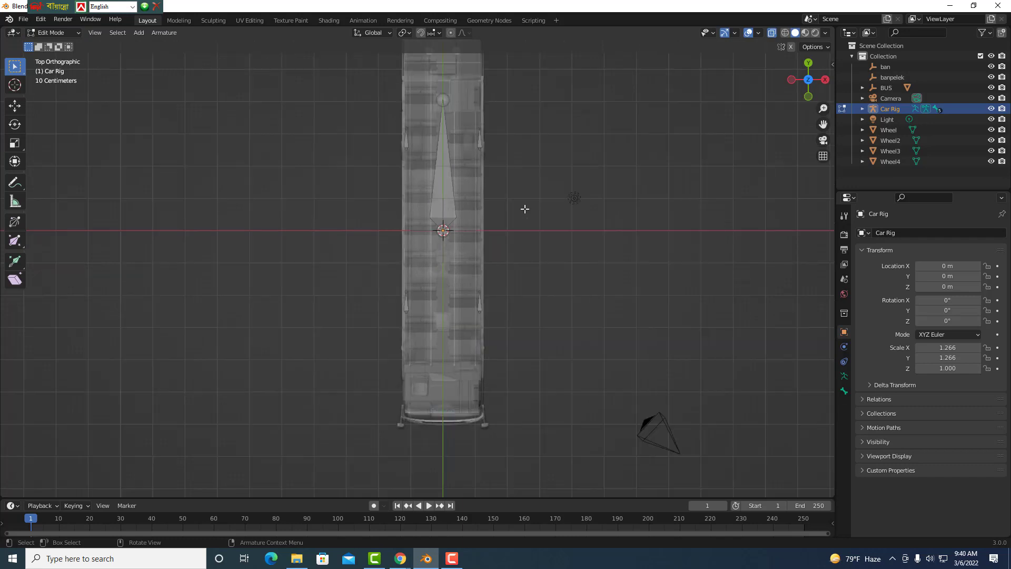
pyautogui.scroll(-1, 523, 206)
pyautogui.scroll(1, 436, 127)
pyautogui.moveTo(823, 123); pyautogui.dragTo(520, 258)
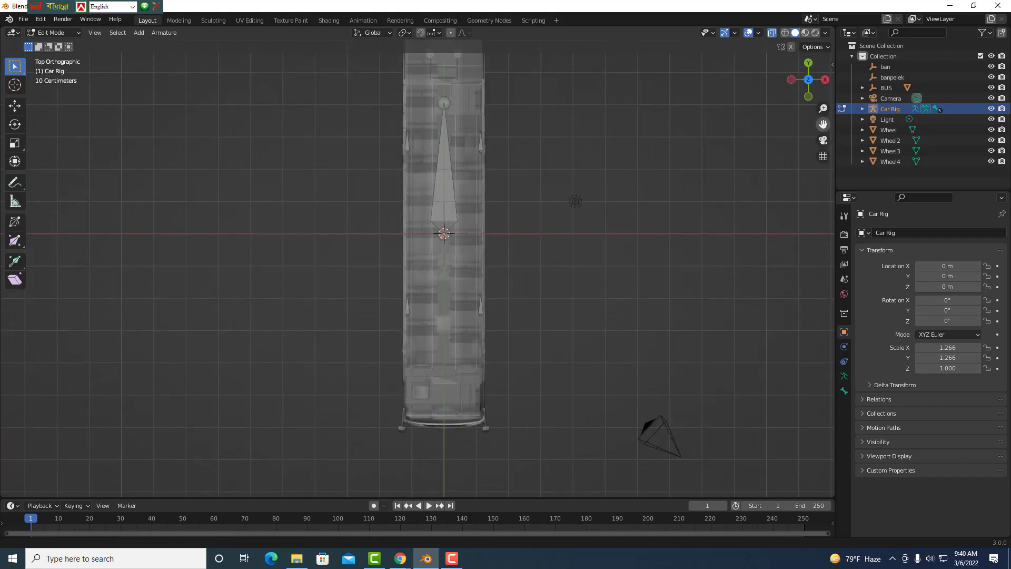
pyautogui.scroll(1, 520, 258)
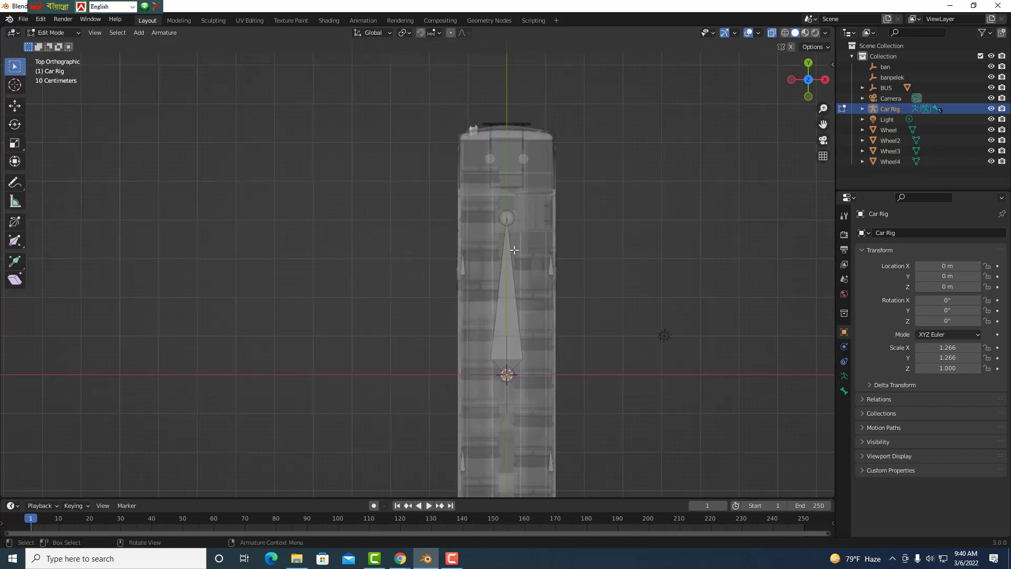
# Move the DEF-Body bone tip 2.205 m forward to the bus front; box-select both wheel bones.
pyautogui.click(507, 217)
pyautogui.click(14, 106)
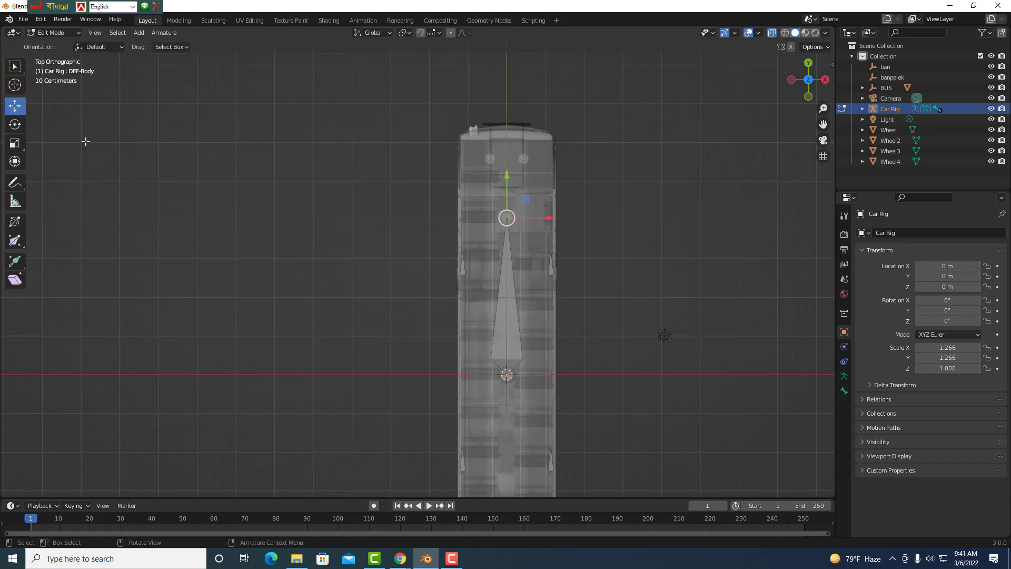
pyautogui.moveTo(506, 176)
pyautogui.mouseDown()
pyautogui.moveTo(506, 185)
pyautogui.moveTo(504, 90)
pyautogui.mouseUp()
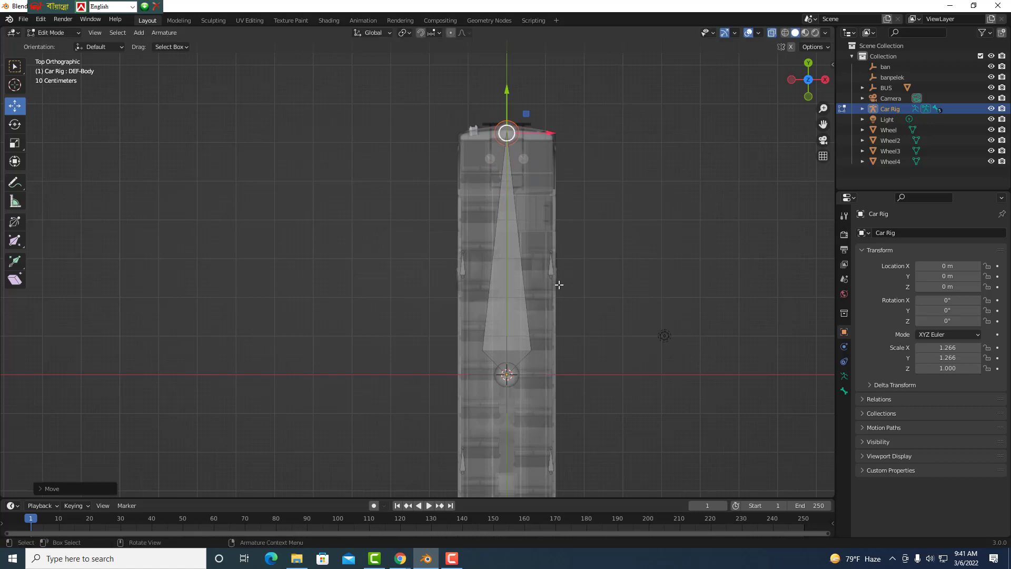
pyautogui.scroll(1, 552, 276)
pyautogui.scroll(1, 552, 276)
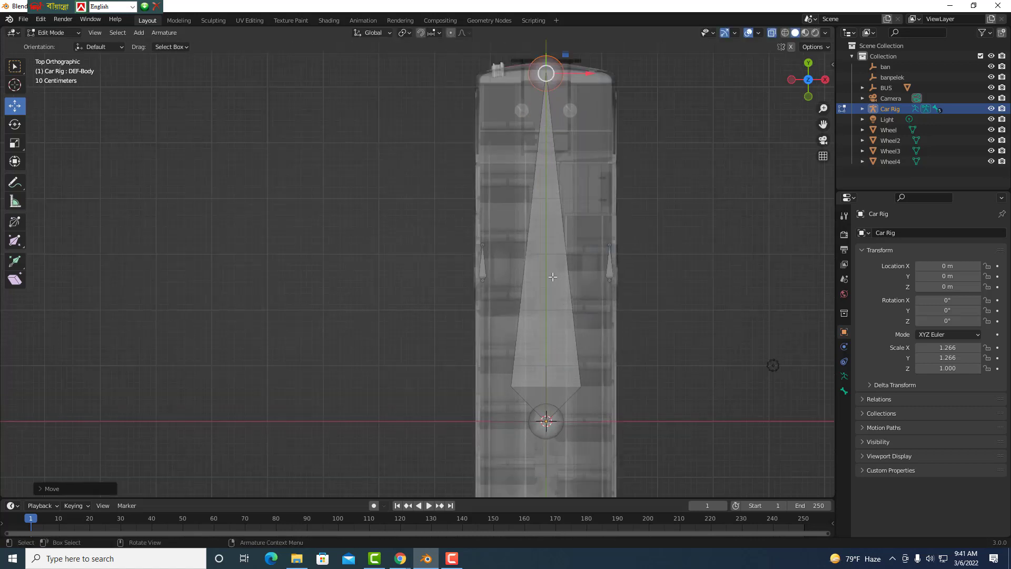
pyautogui.scroll(1, 552, 277)
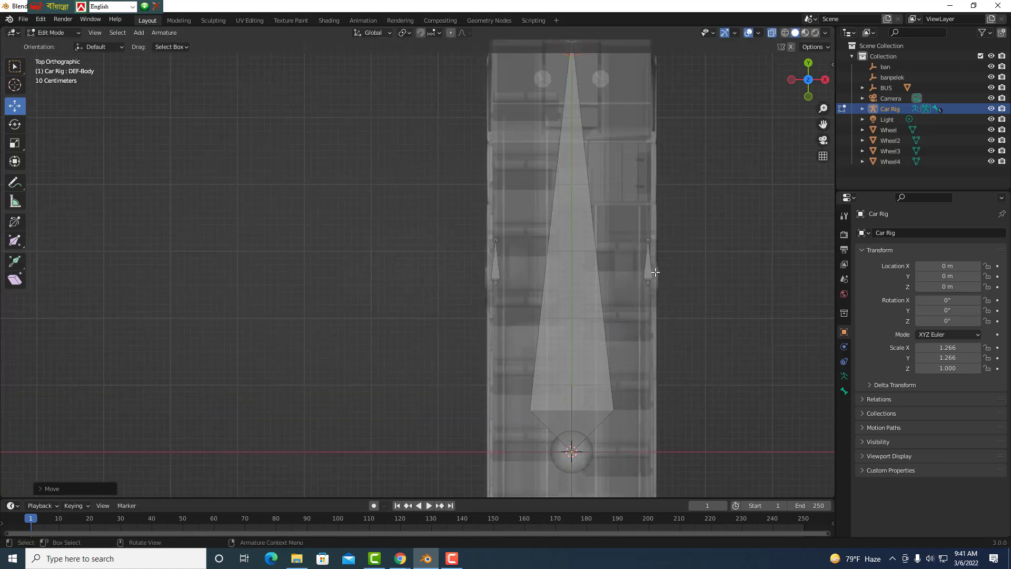
pyautogui.moveTo(463, 215); pyautogui.dragTo(536, 335)
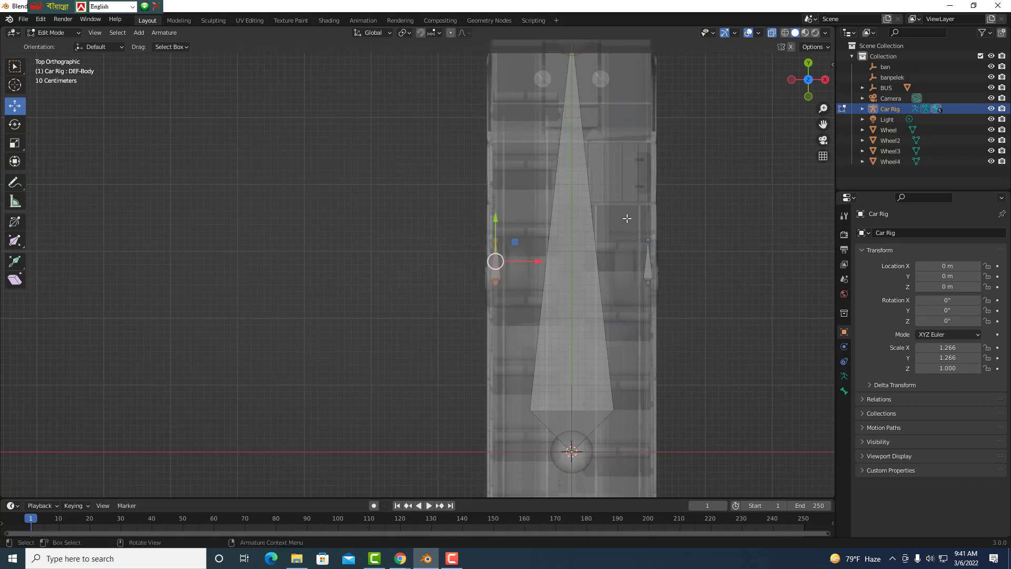
pyautogui.keyDown('shift'); pyautogui.moveTo(627, 212); pyautogui.dragTo(664, 304); pyautogui.keyUp('shift')
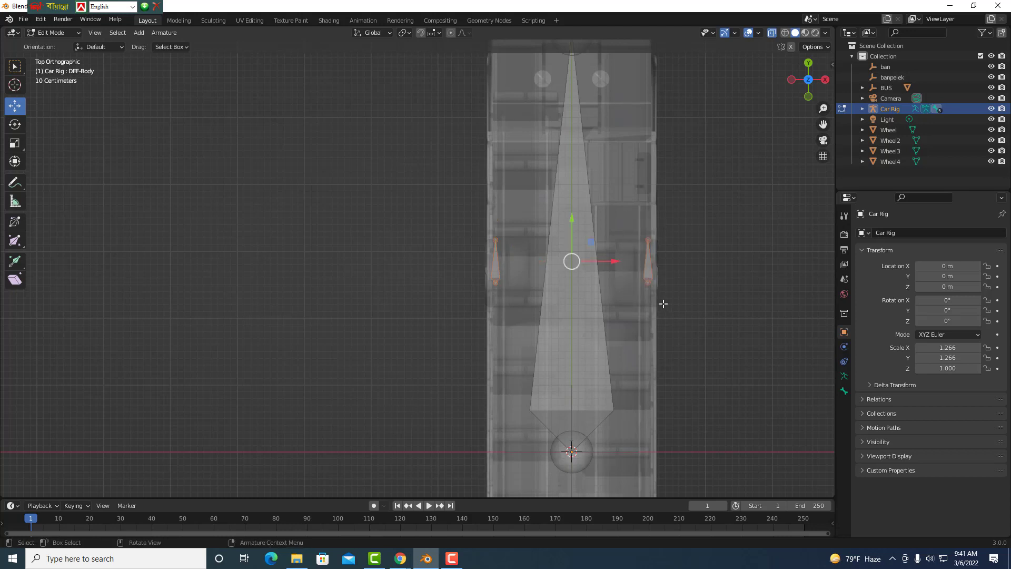
# In Right Orthographic view, zoom in and lower the wheel bones toward the wheel.
pyautogui.press('KP_3')
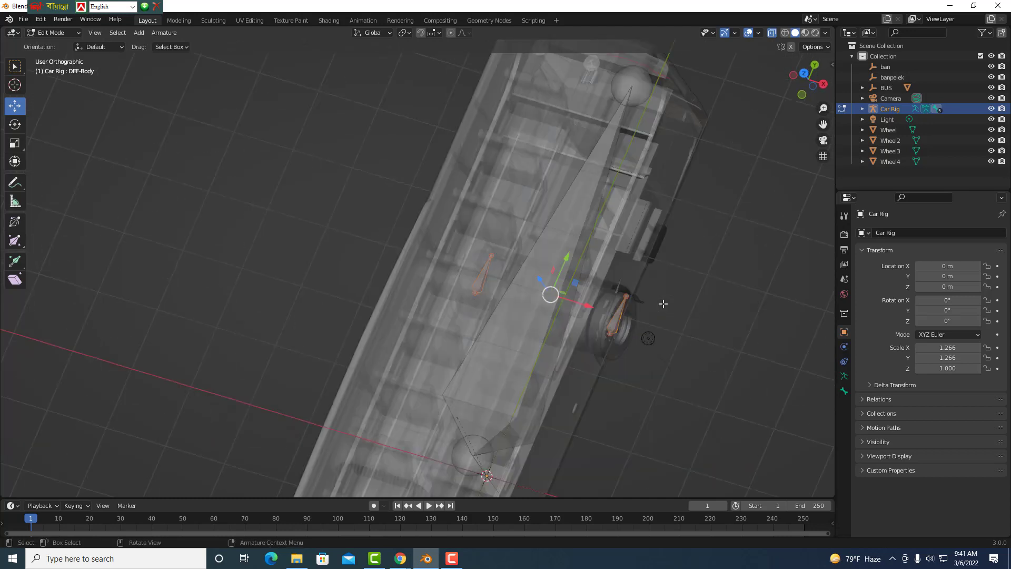
pyautogui.scroll(2, 393, 258)
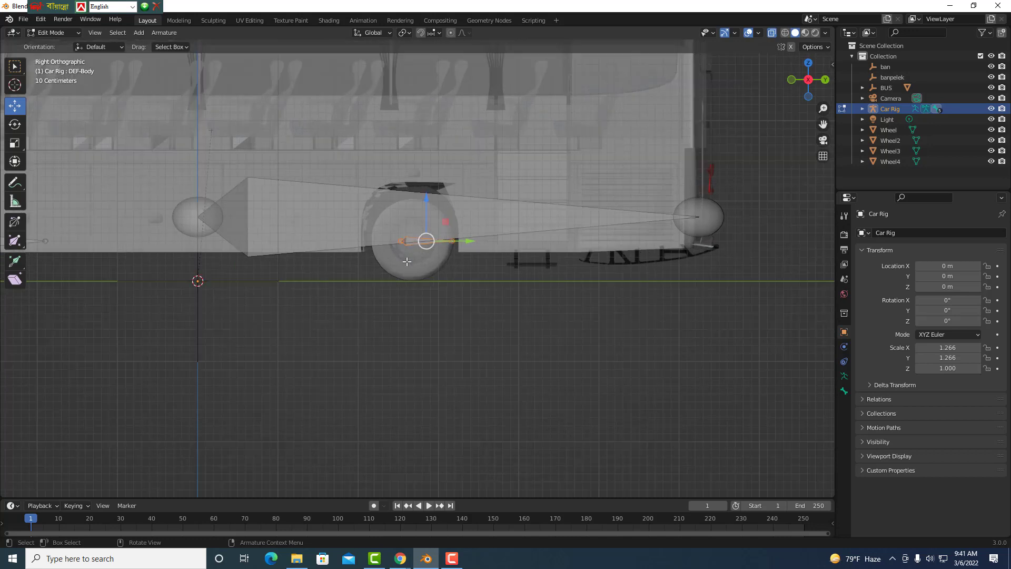
pyautogui.scroll(2, 397, 245)
pyautogui.scroll(2, 402, 229)
pyautogui.scroll(2, 409, 210)
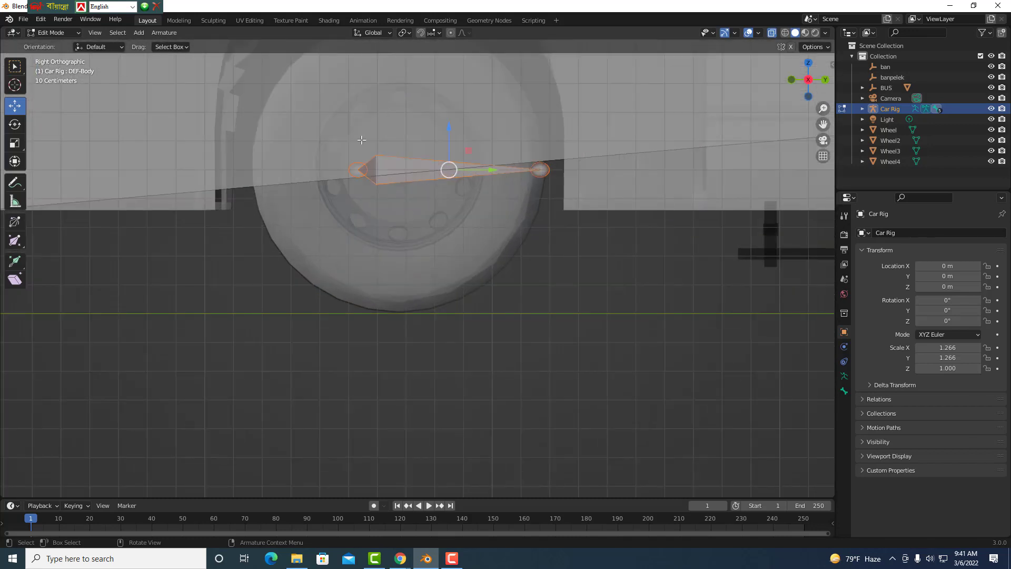
pyautogui.scroll(1, 361, 140)
pyautogui.scroll(1, 364, 153)
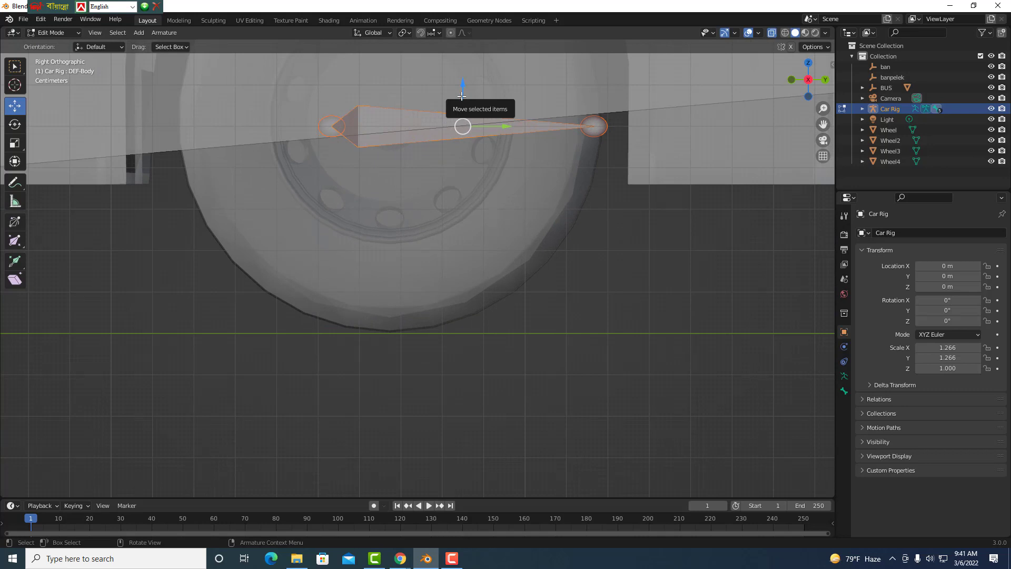
pyautogui.moveTo(462, 96); pyautogui.dragTo(462, 137)
pyautogui.scroll(2, 466, 140)
pyautogui.scroll(-3, 473, 121)
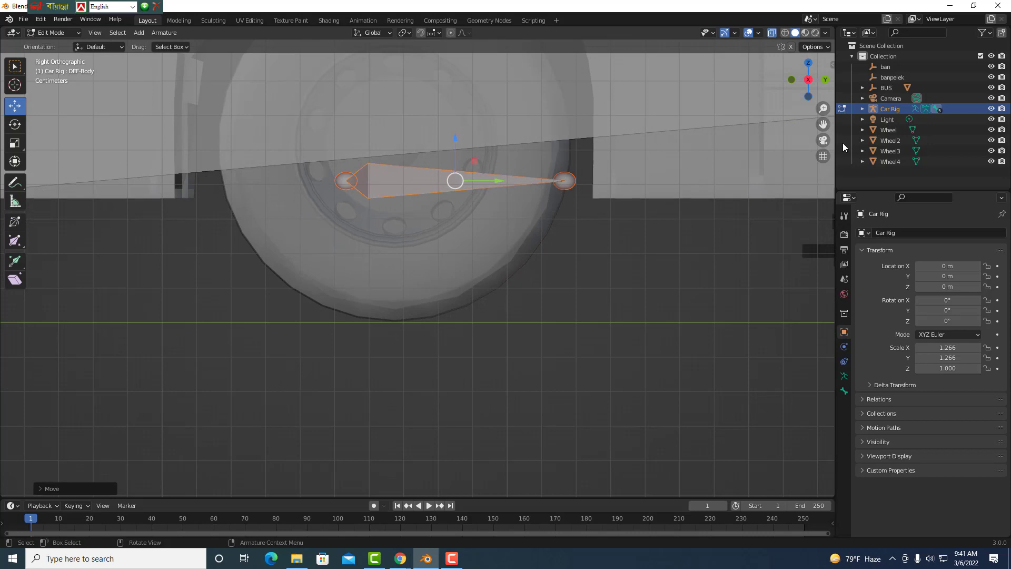
# Shift the wheel bones along Y and raise them onto the wheel hub centre.
pyautogui.moveTo(822, 124); pyautogui.dragTo(912, 288)
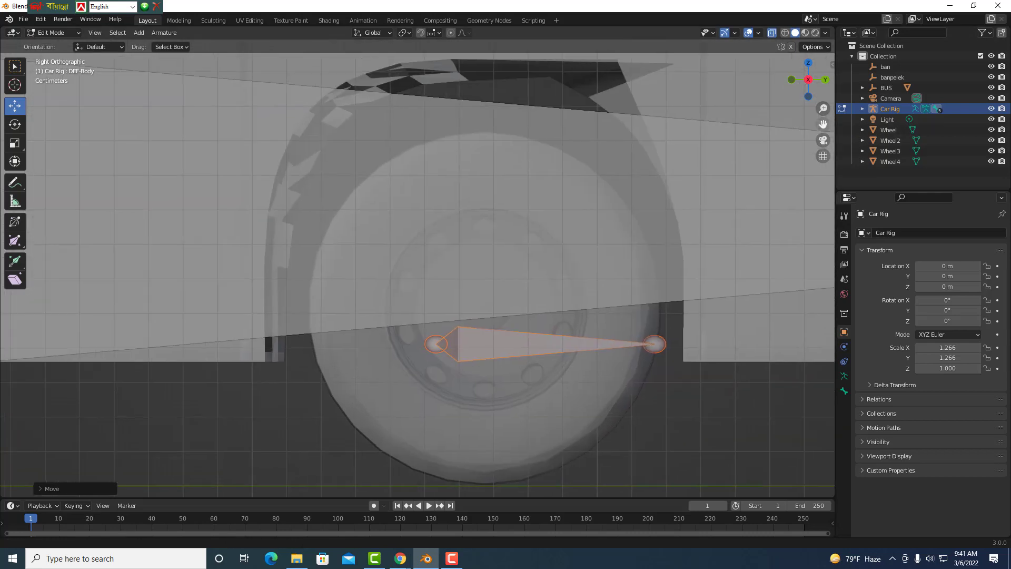
pyautogui.scroll(1, 524, 364)
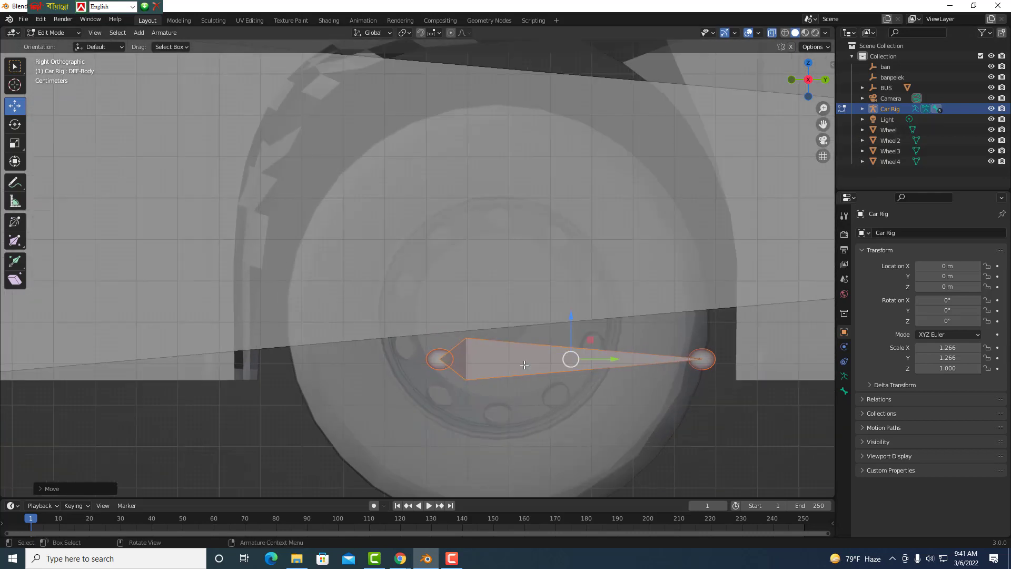
pyautogui.scroll(1, 524, 364)
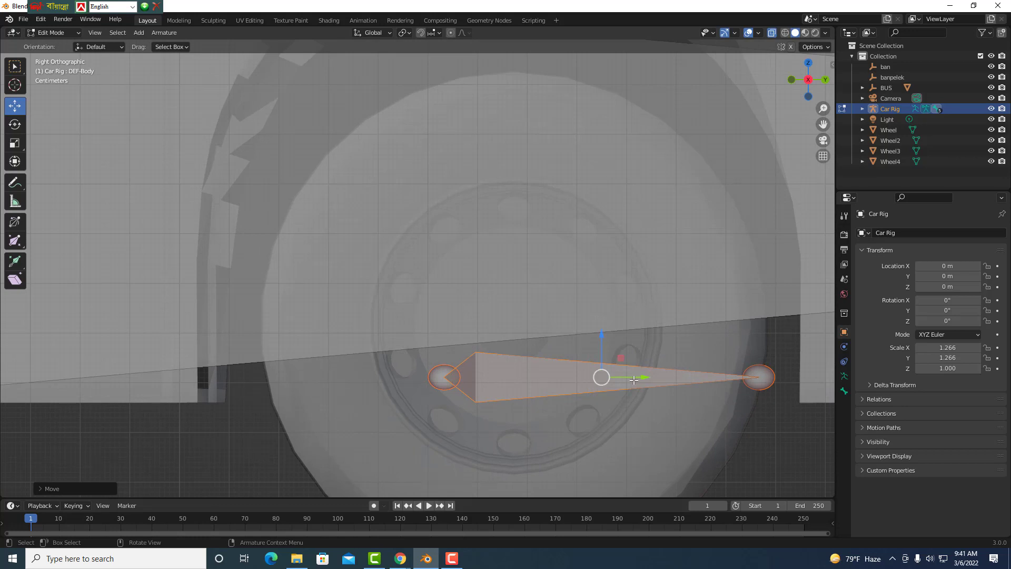
pyautogui.moveTo(633, 379); pyautogui.dragTo(707, 377)
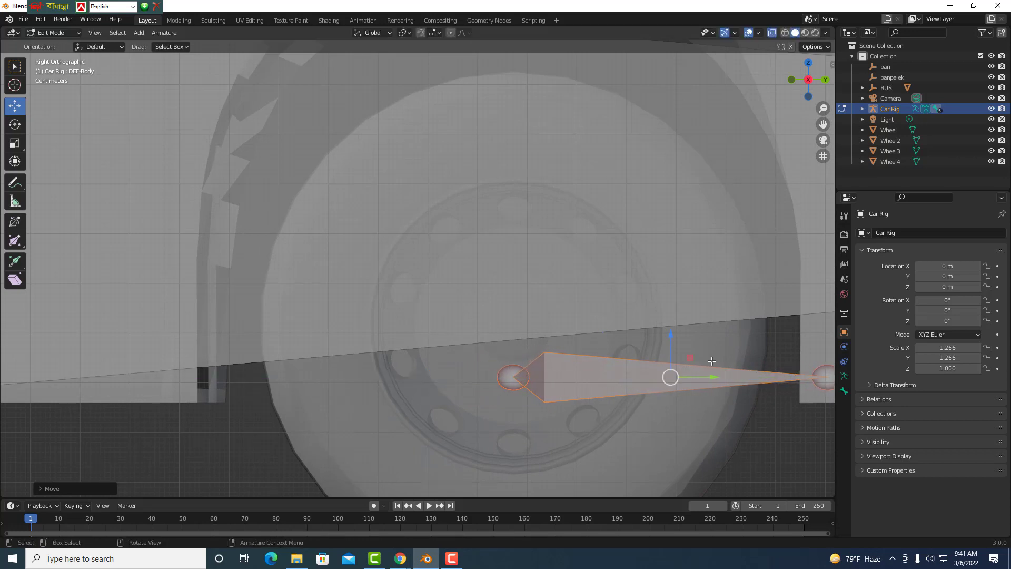
pyautogui.moveTo(671, 340); pyautogui.dragTo(673, 303)
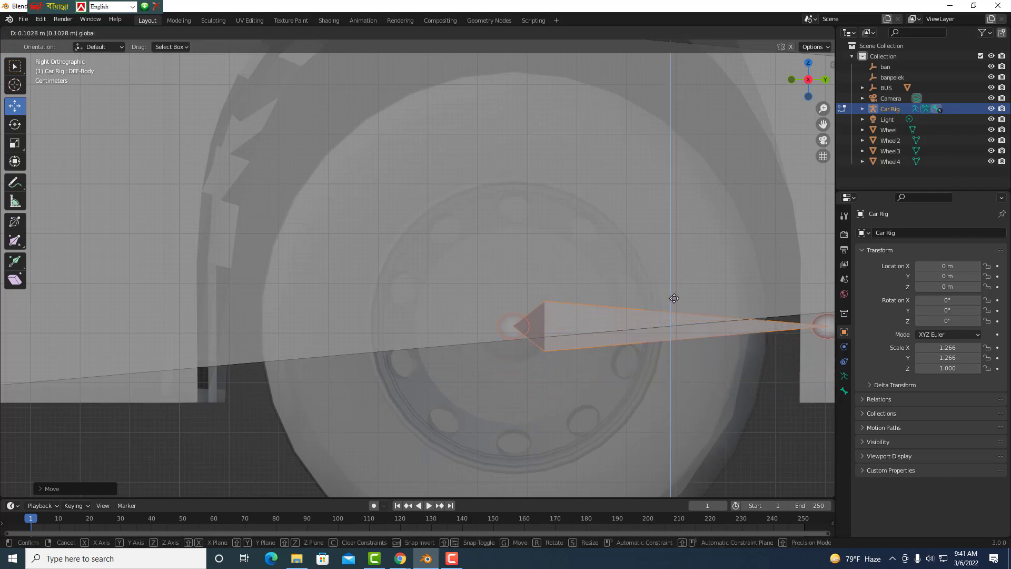
pyautogui.moveTo(673, 303); pyautogui.dragTo(672, 296)
pyautogui.scroll(1, 558, 346)
pyautogui.scroll(1, 547, 349)
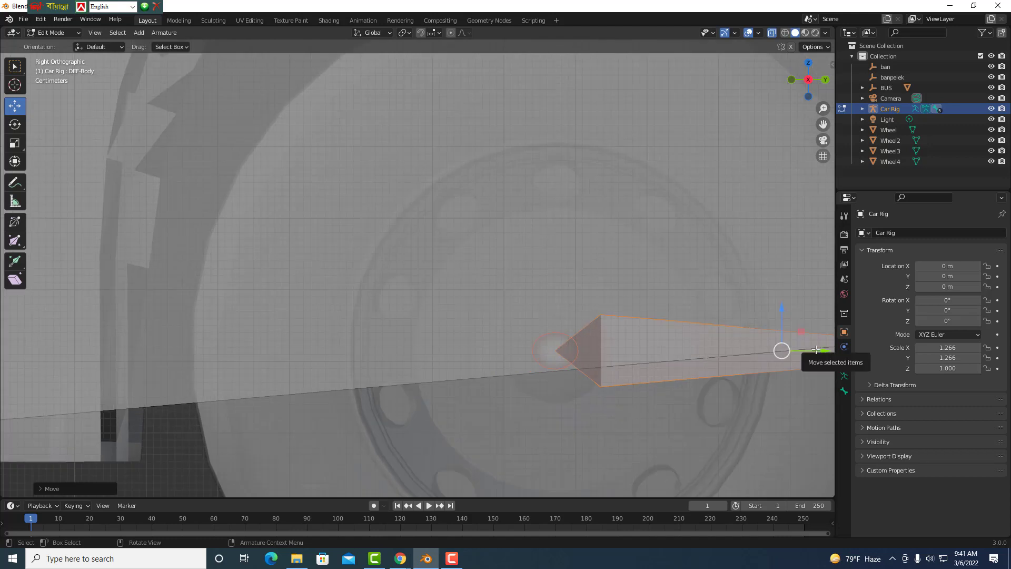
pyautogui.moveTo(821, 350); pyautogui.dragTo(821, 350)
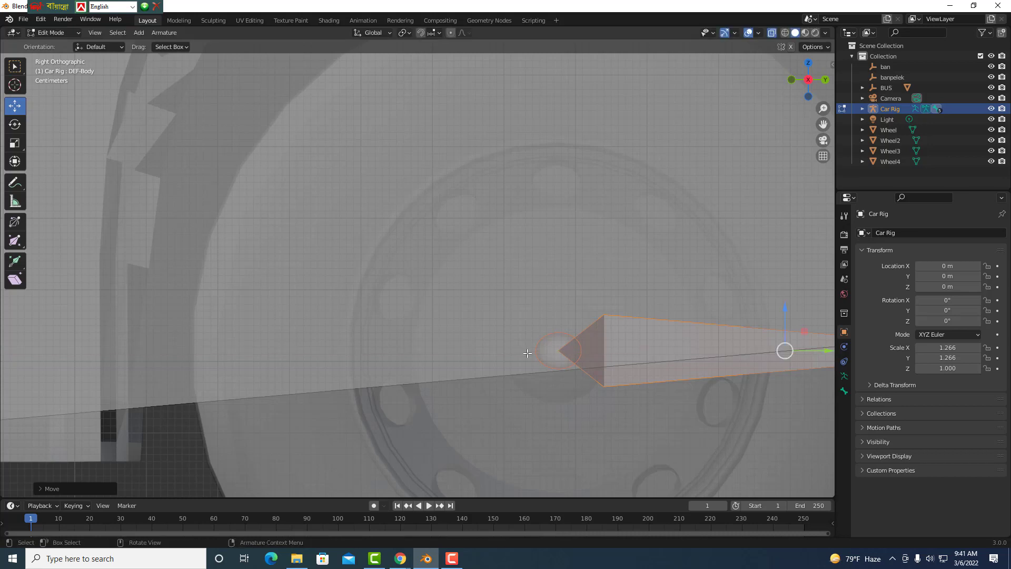
pyautogui.scroll(-3, 526, 350)
pyautogui.scroll(-3, 526, 350)
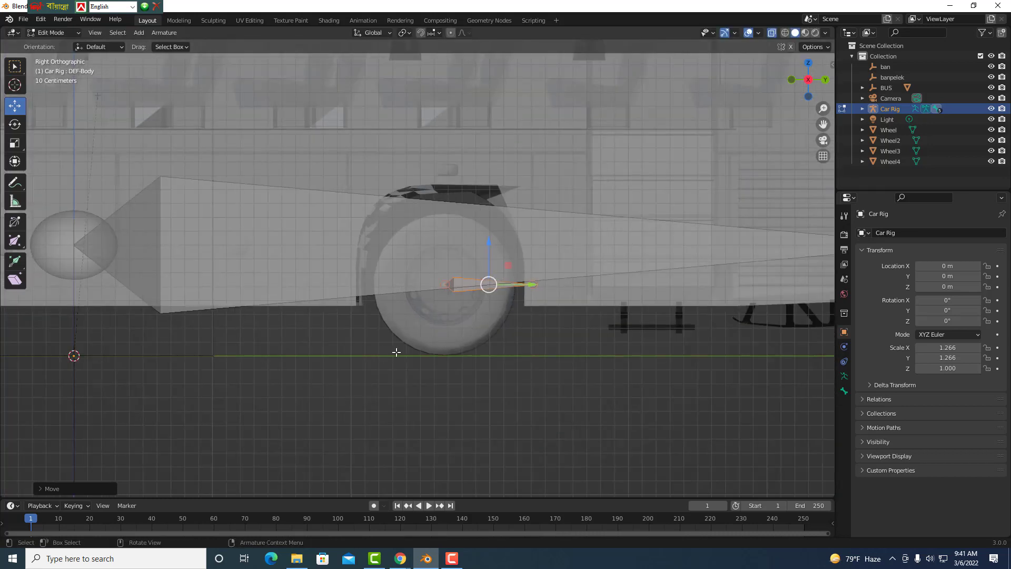
pyautogui.scroll(-3, 396, 352)
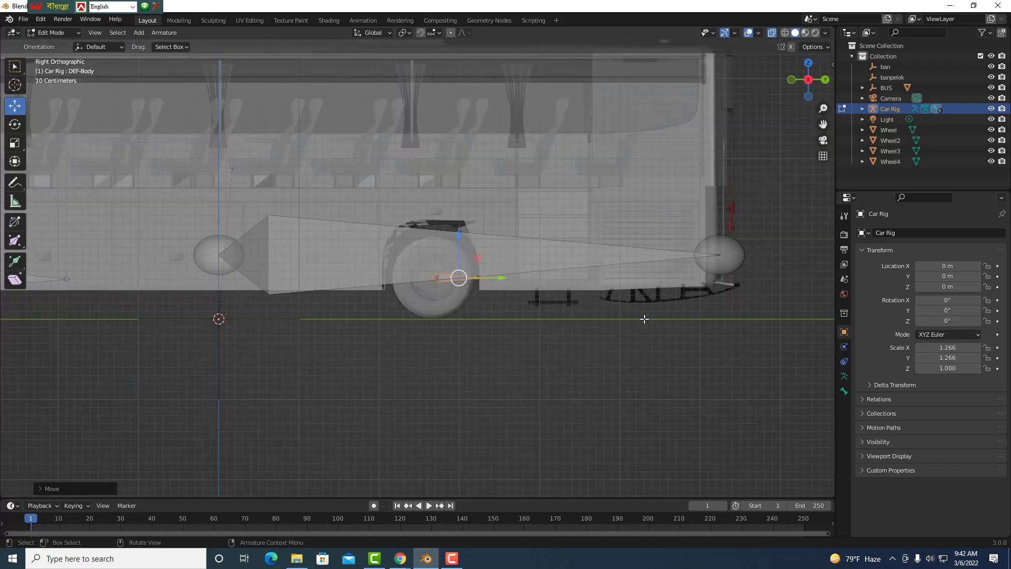
# Select the front wheel bone and move it forward along Y onto the front wheel.
pyautogui.scroll(-2, 644, 318)
pyautogui.scroll(-1, 644, 318)
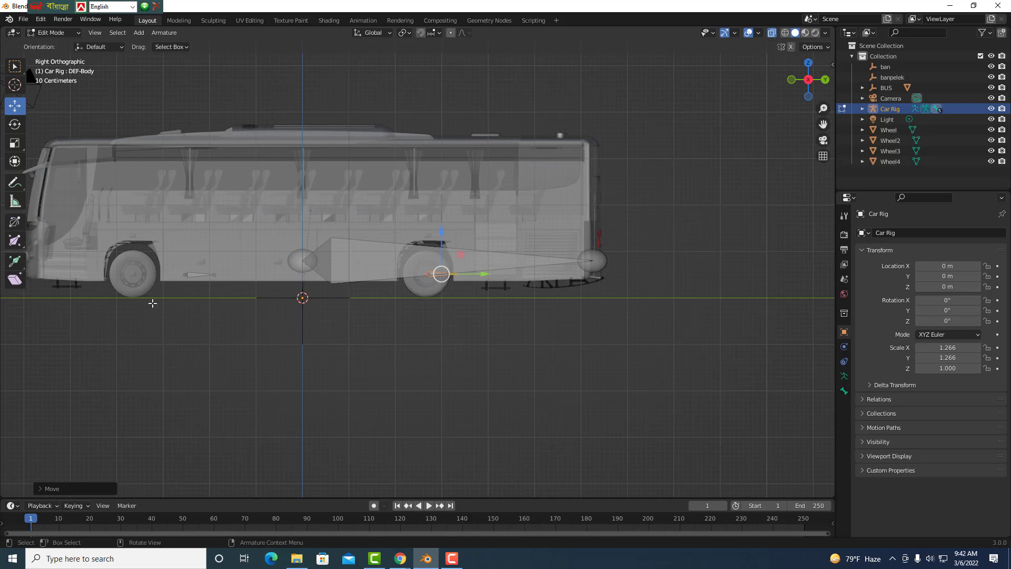
pyautogui.moveTo(240, 291); pyautogui.dragTo(165, 264)
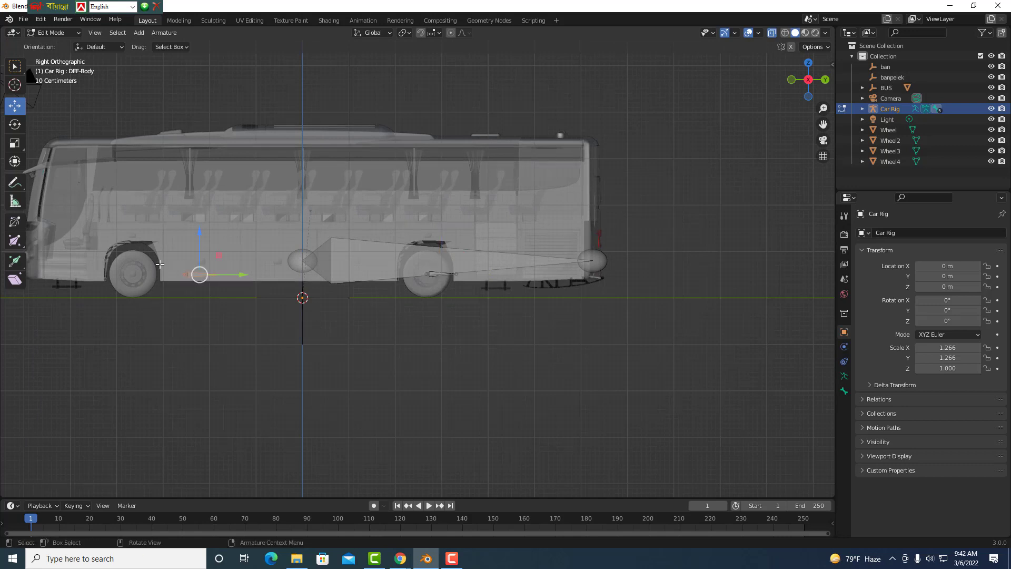
pyautogui.moveTo(822, 125)
pyautogui.mouseDown()
pyautogui.moveTo(842, 145)
pyautogui.moveTo(824, 124)
pyautogui.mouseUp()
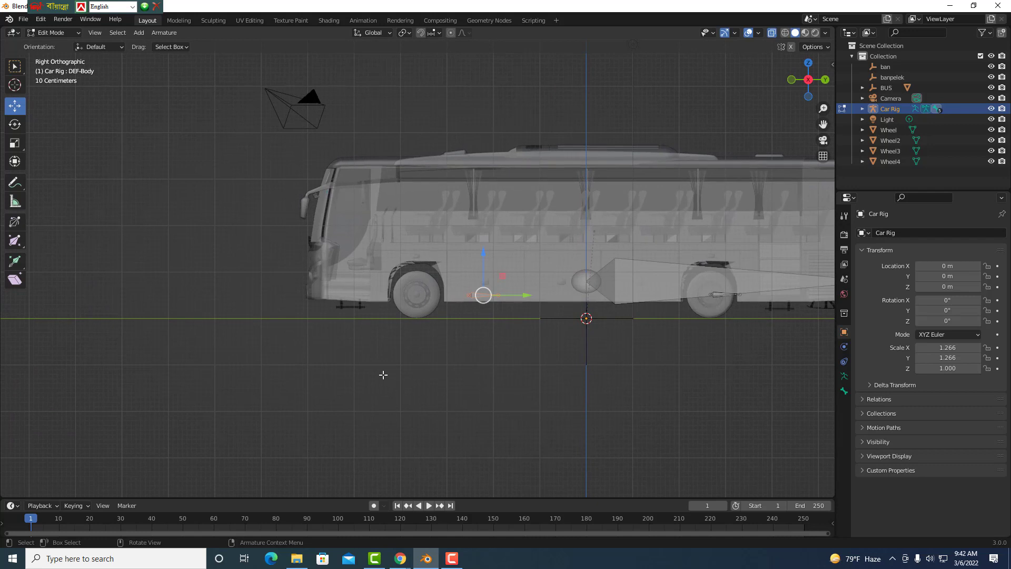
pyautogui.scroll(1, 354, 321)
pyautogui.scroll(2, 358, 322)
pyautogui.scroll(1, 522, 329)
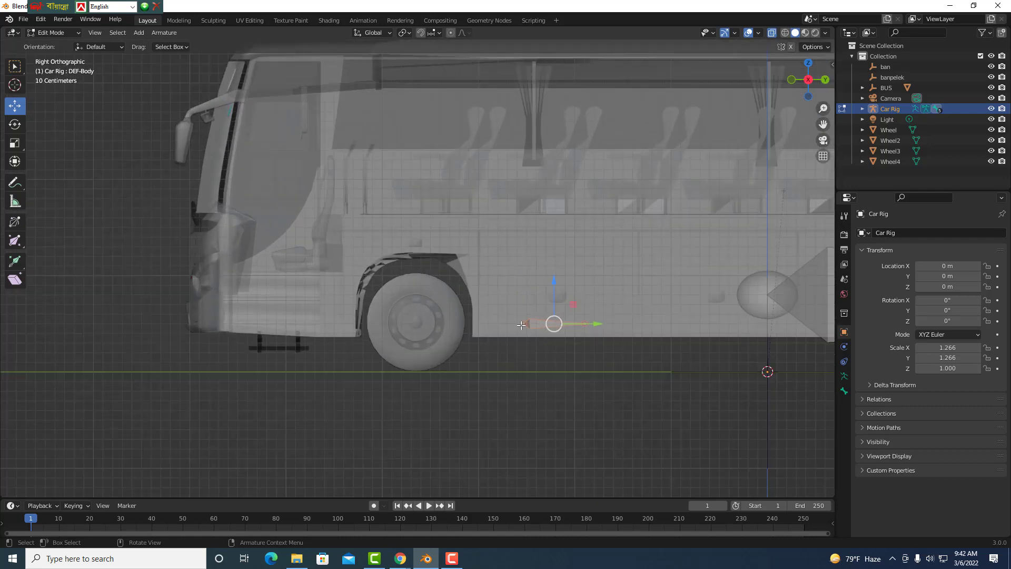
pyautogui.moveTo(588, 324); pyautogui.dragTo(476, 329)
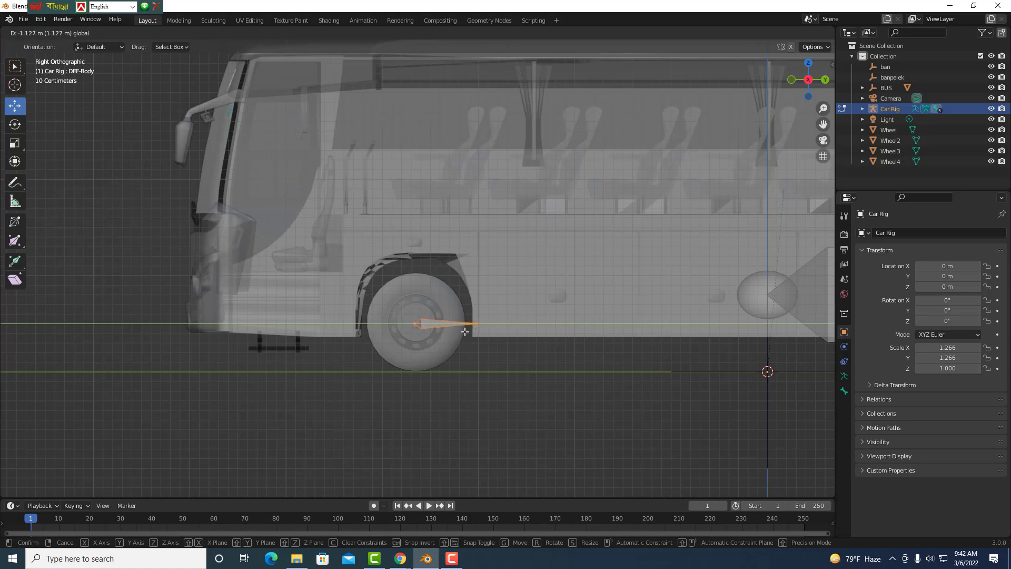
pyautogui.click(471, 330)
# Nudge the front wheel bone about 0.0046 m on Y and 0.0092 m on Z onto the hub.
pyautogui.scroll(2, 448, 337)
pyautogui.scroll(2, 411, 349)
pyautogui.scroll(1, 413, 406)
pyautogui.scroll(2, 416, 412)
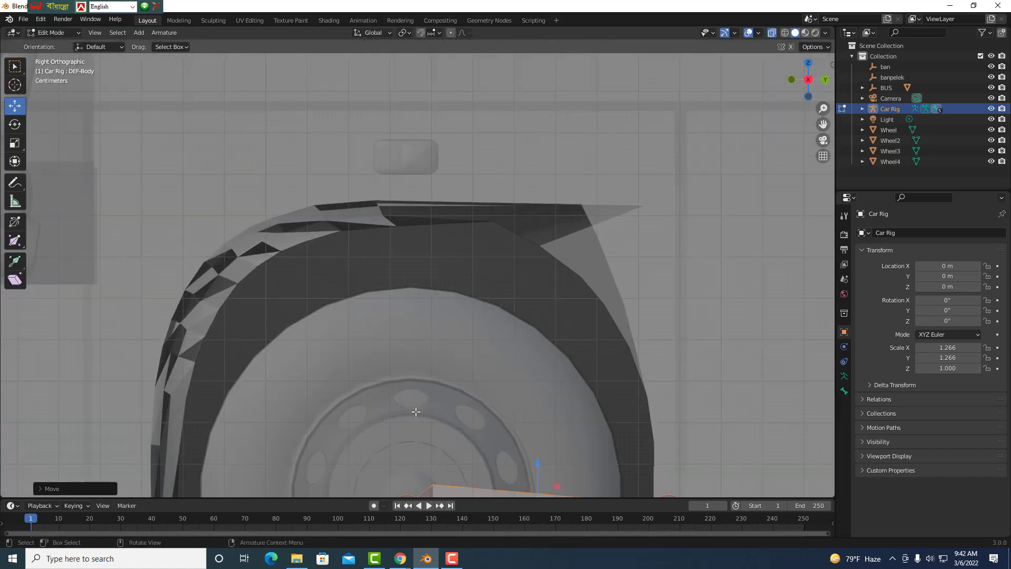
pyautogui.scroll(-2, 488, 390)
pyautogui.scroll(-1, 487, 390)
pyautogui.scroll(1, 487, 390)
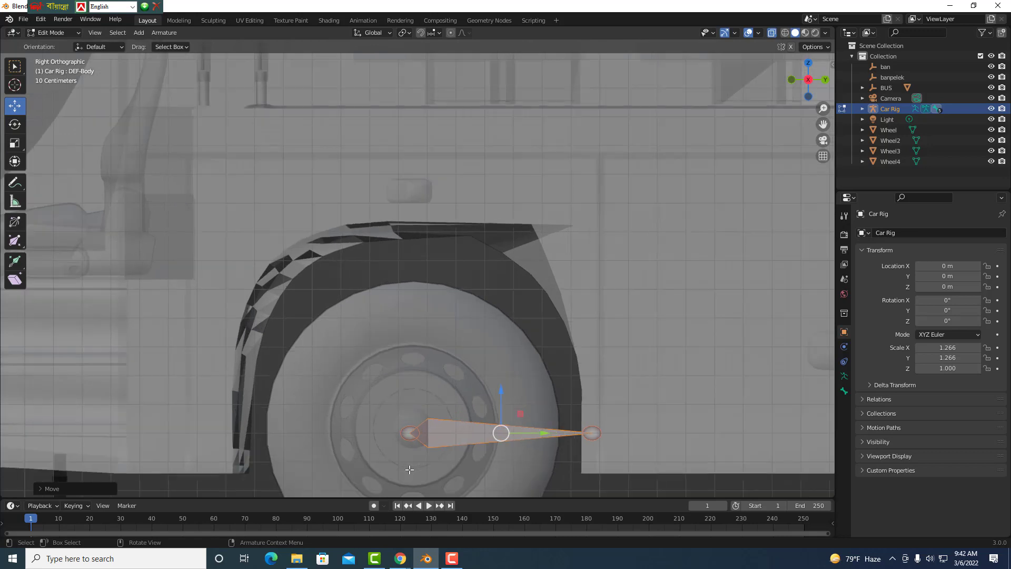
pyautogui.scroll(1, 488, 390)
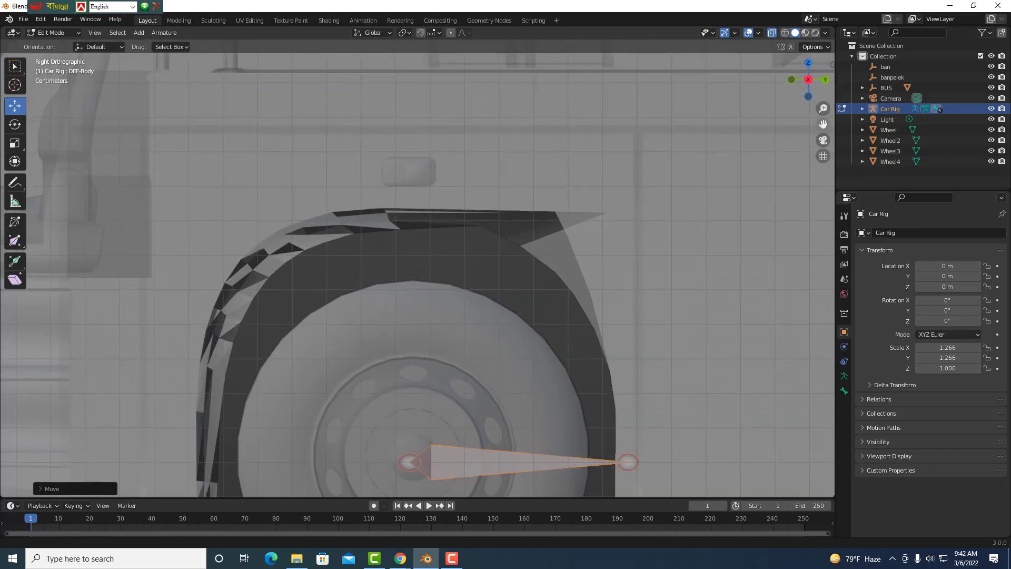
pyautogui.moveTo(823, 124); pyautogui.dragTo(846, 21)
pyautogui.moveTo(823, 124); pyautogui.dragTo(513, 402)
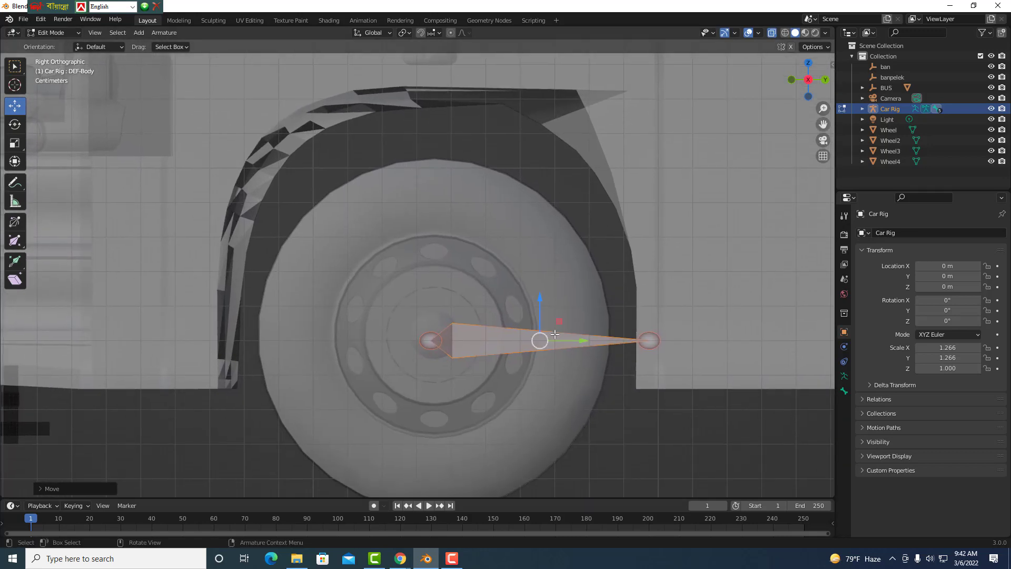
pyautogui.moveTo(566, 341); pyautogui.dragTo(570, 340)
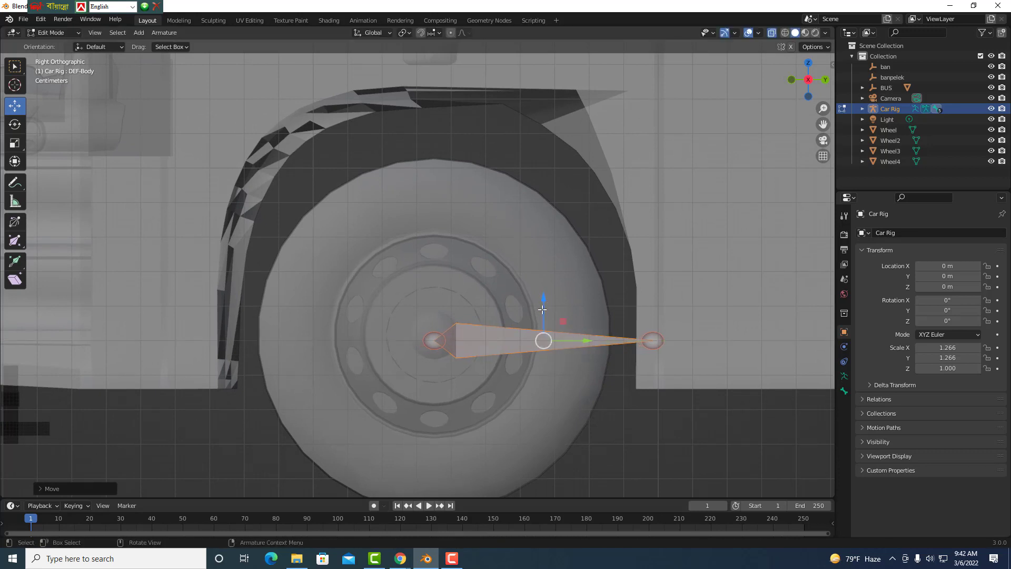
pyautogui.moveTo(544, 308); pyautogui.dragTo(544, 305)
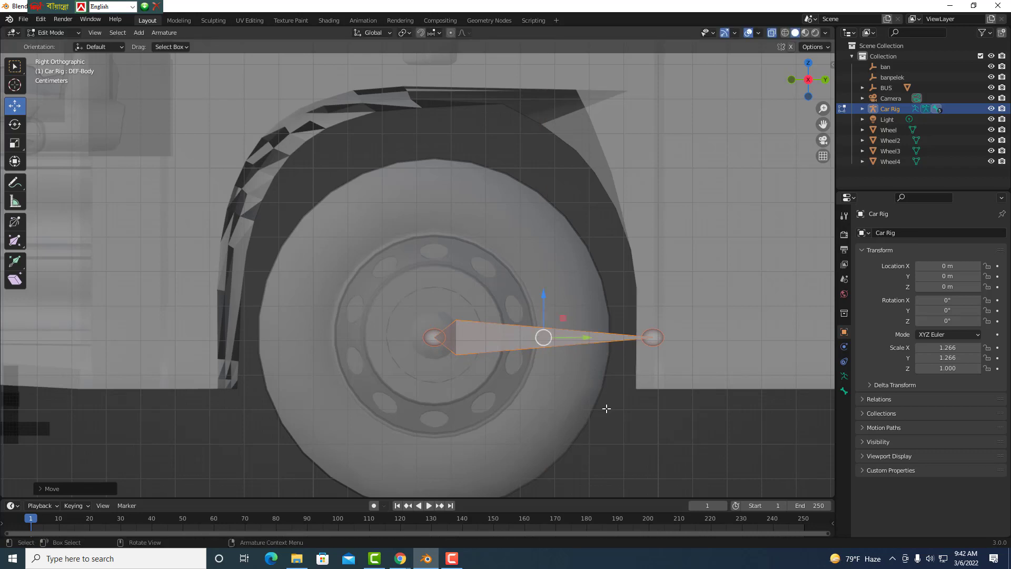
pyautogui.press('KP_7')
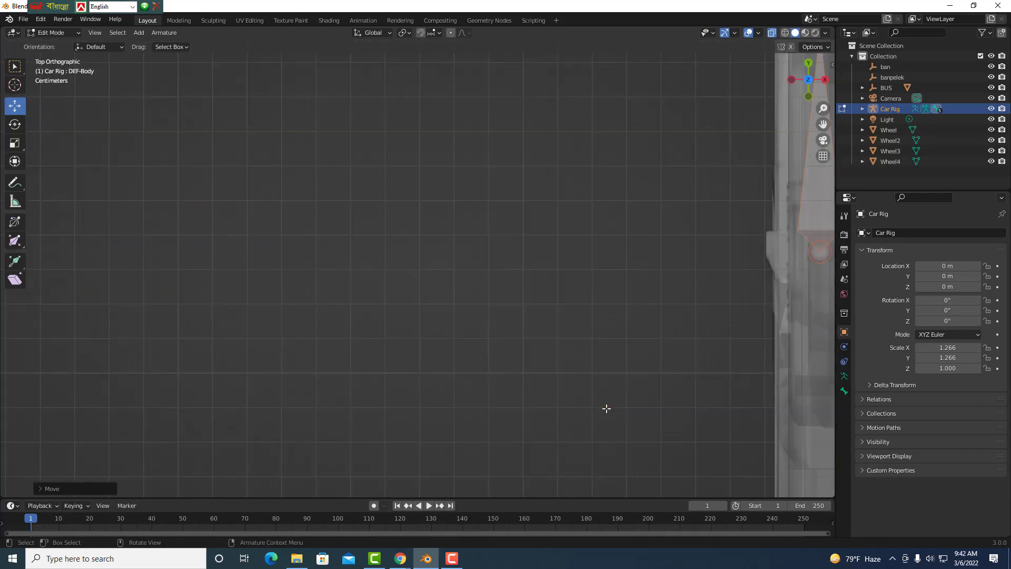
pyautogui.scroll(-3, 616, 377)
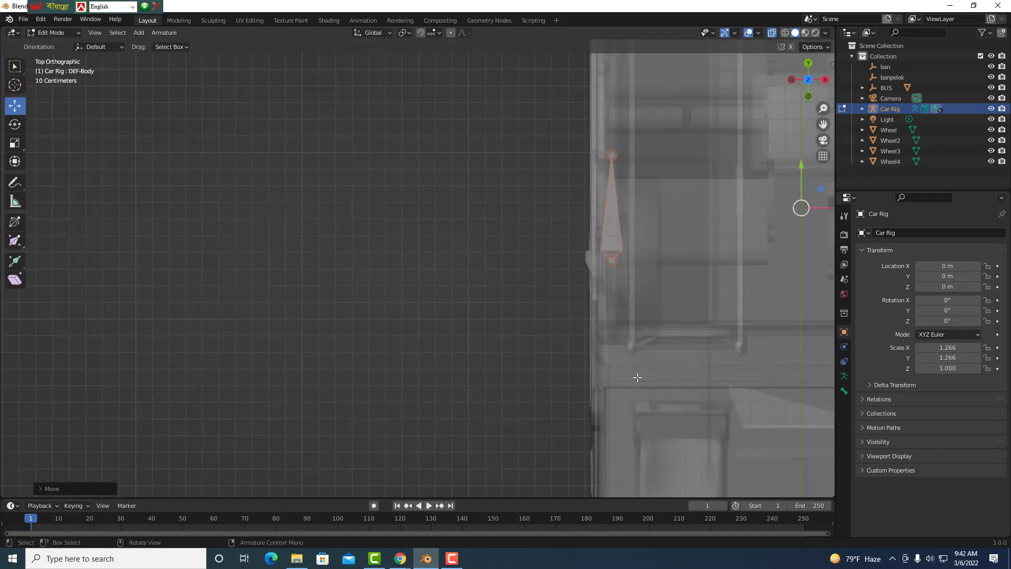
pyautogui.scroll(-2, 636, 379)
pyautogui.scroll(-1, 637, 377)
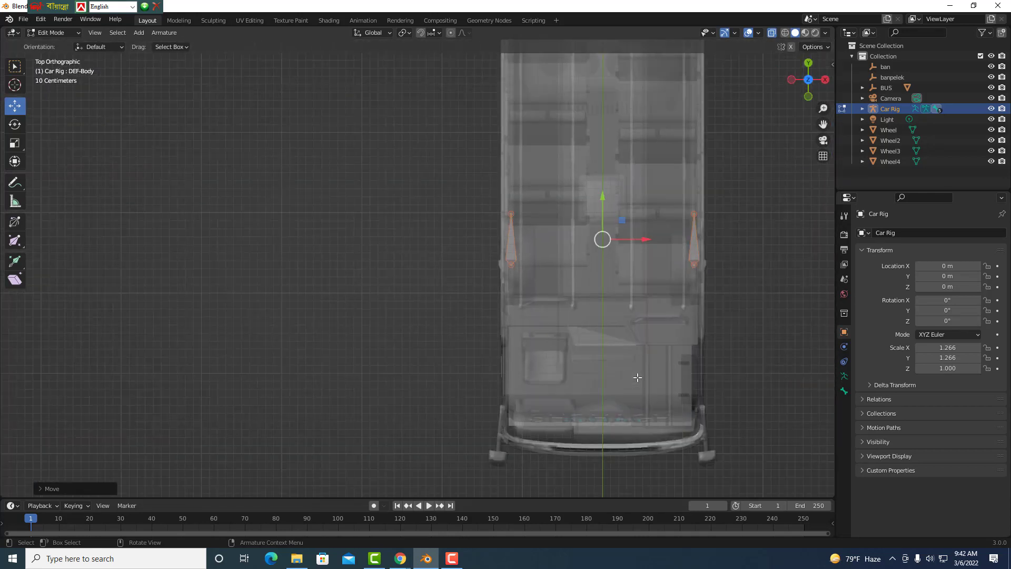
pyautogui.scroll(-1, 638, 378)
pyautogui.scroll(1, 658, 297)
pyautogui.scroll(1, 658, 296)
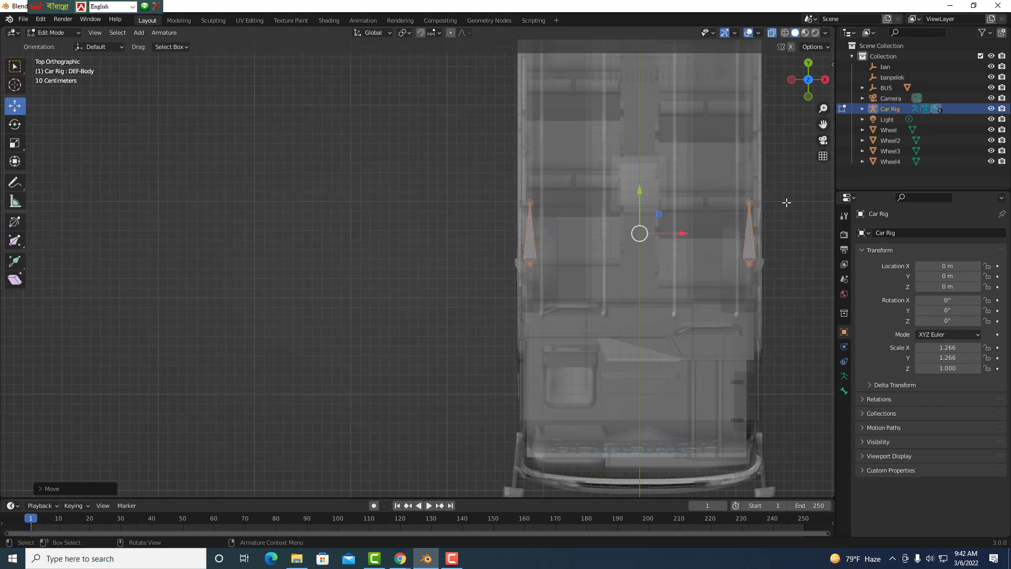
pyautogui.scroll(-2, 795, 225)
pyautogui.scroll(-2, 796, 227)
pyautogui.scroll(-1, 797, 230)
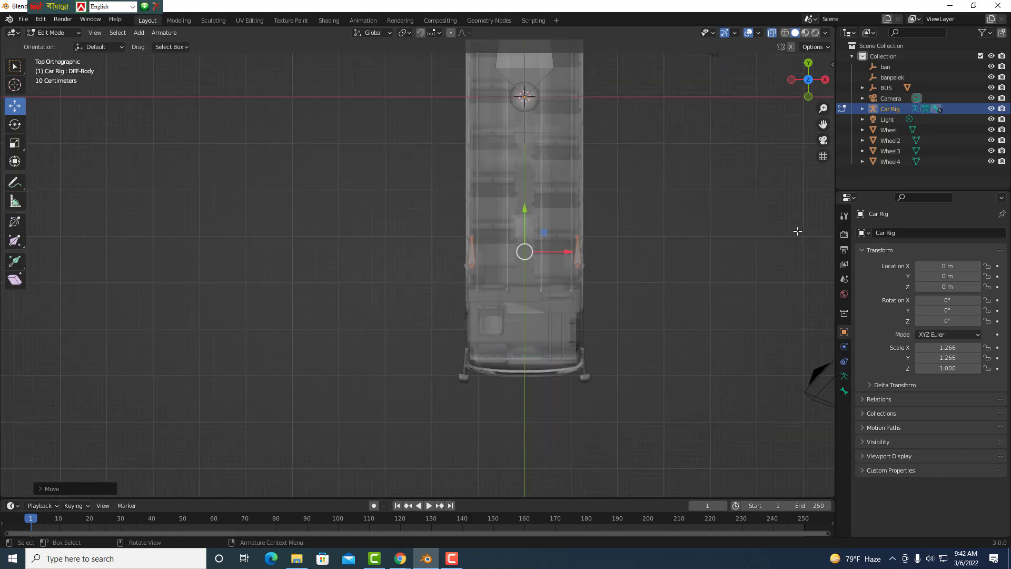
pyautogui.scroll(-4, 553, 119)
pyautogui.scroll(-3, 482, 138)
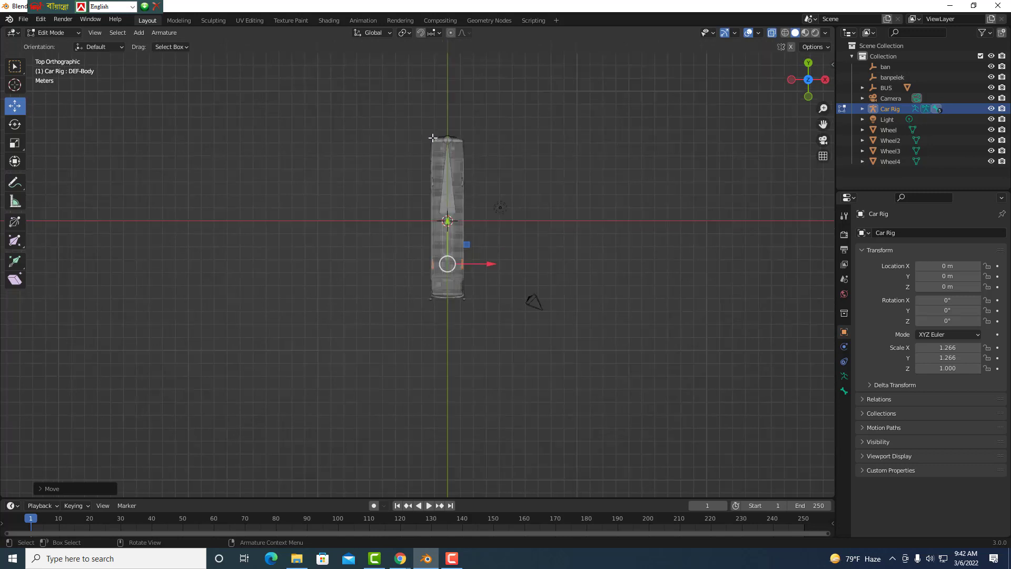
pyautogui.scroll(2, 432, 137)
pyautogui.scroll(2, 473, 85)
pyautogui.scroll(3, 517, 68)
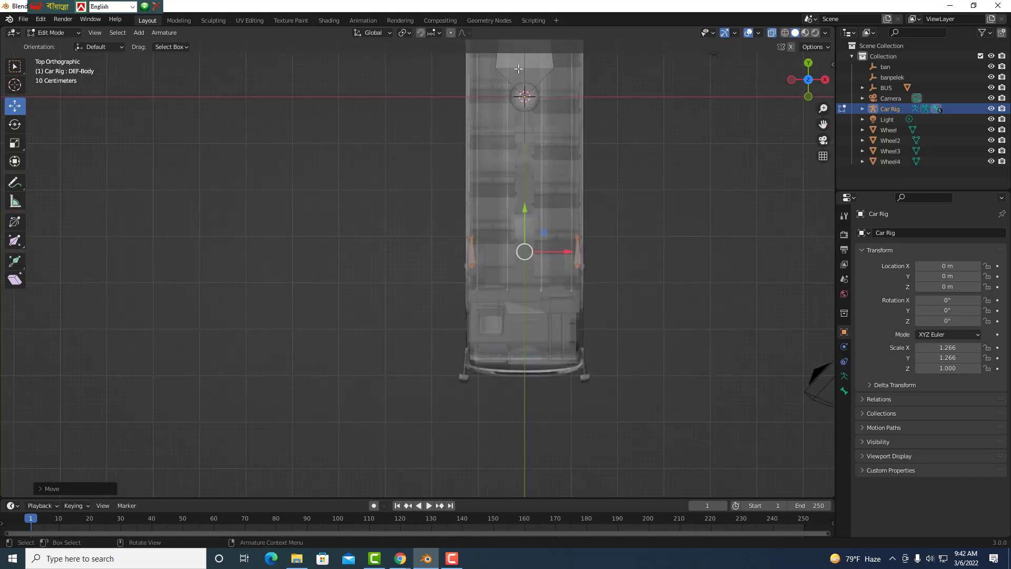
pyautogui.moveTo(823, 125); pyautogui.dragTo(759, 372)
pyautogui.scroll(3, 559, 182)
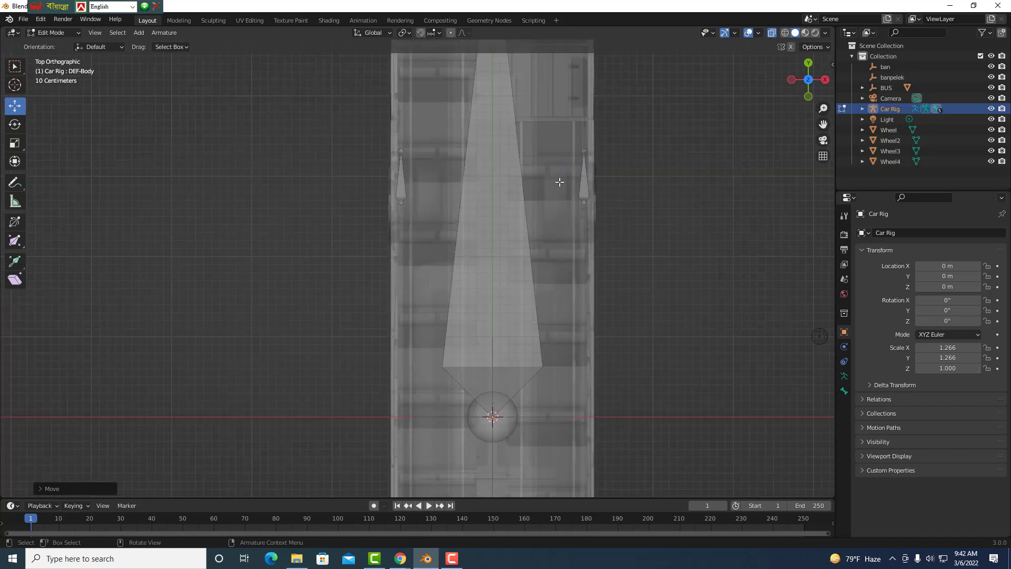
pyautogui.scroll(1, 559, 181)
pyautogui.scroll(1, 619, 189)
pyautogui.scroll(1, 620, 180)
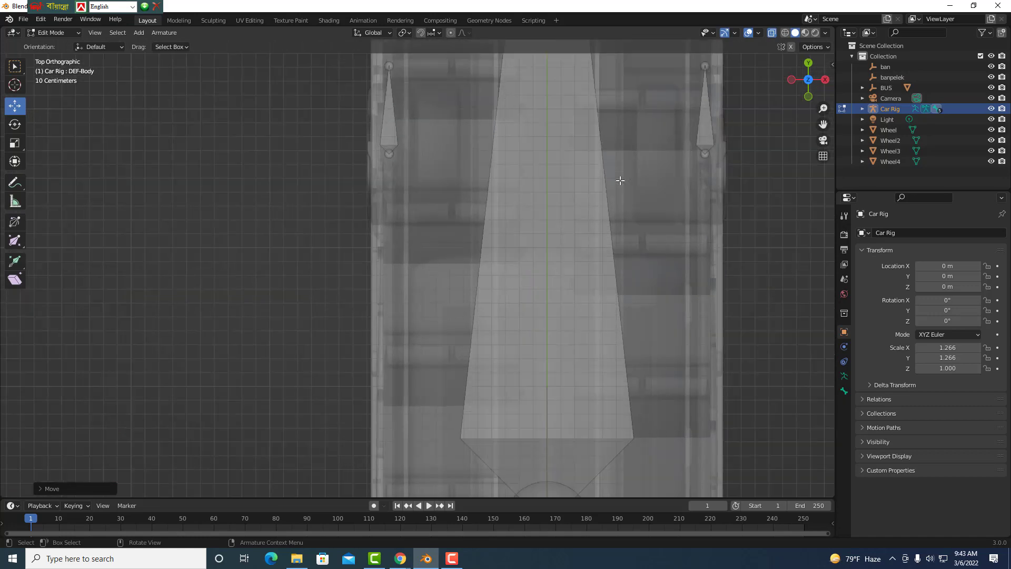
pyautogui.scroll(-3, 620, 181)
pyautogui.scroll(-6, 621, 181)
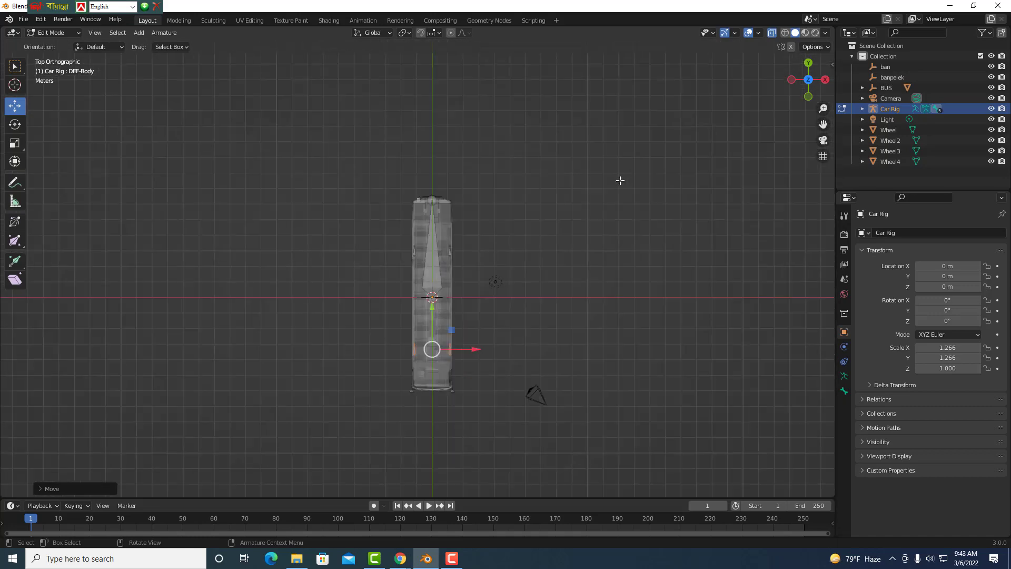
pyautogui.scroll(1, 620, 180)
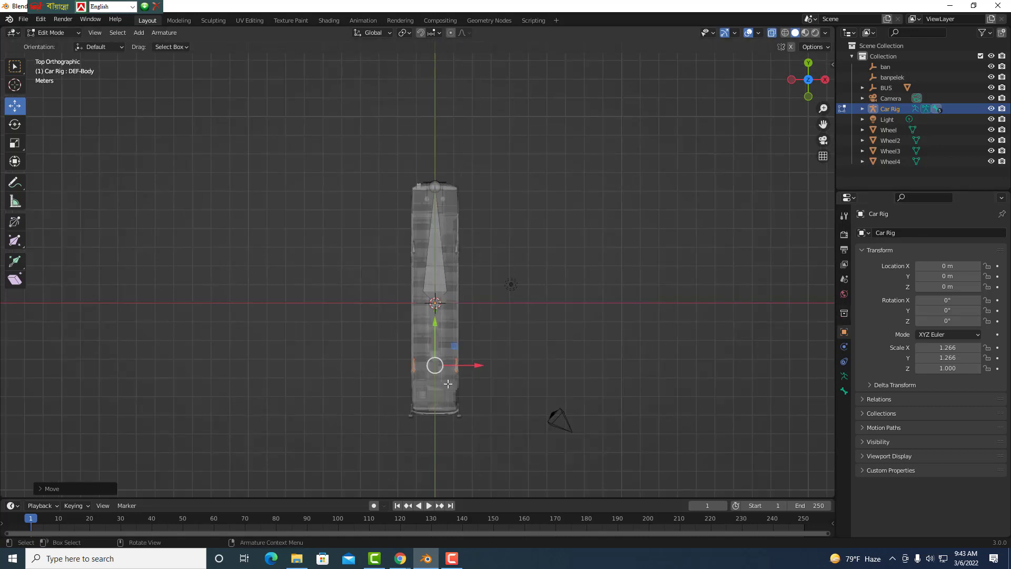
pyautogui.press('KP_1')
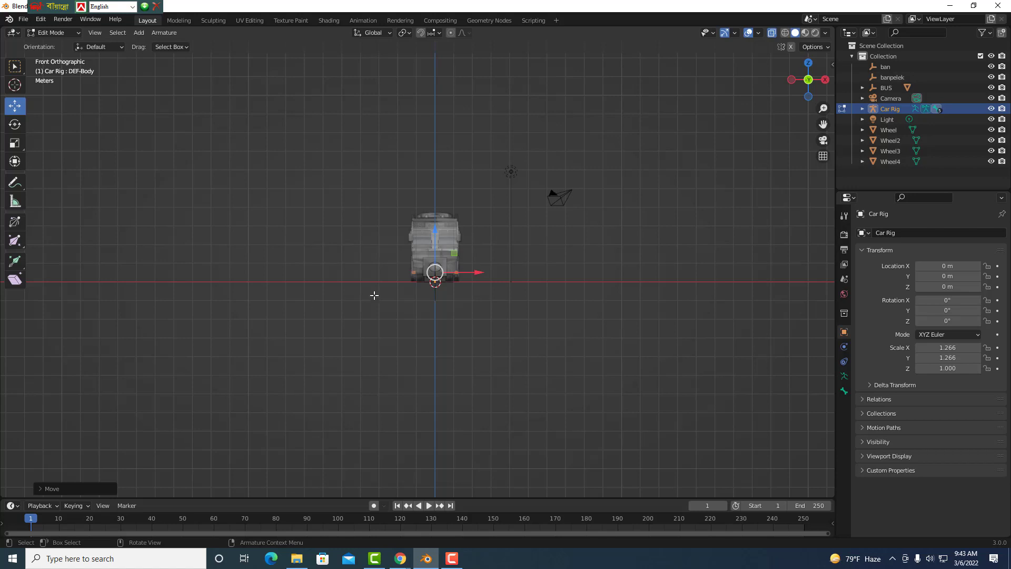
pyautogui.scroll(3, 418, 266)
pyautogui.scroll(5, 444, 287)
pyautogui.scroll(1, 457, 282)
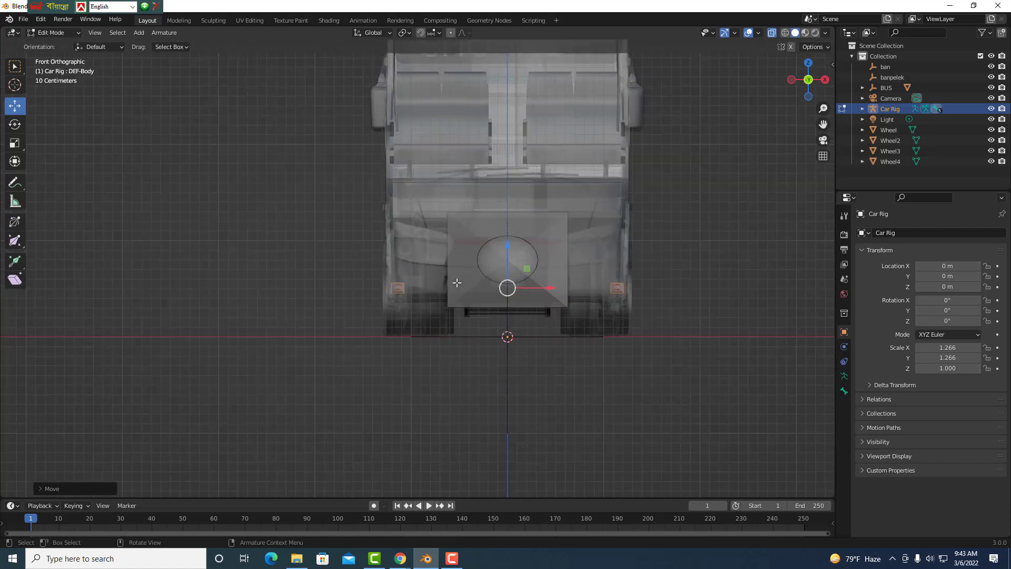
pyautogui.scroll(1, 457, 282)
pyautogui.scroll(1, 456, 282)
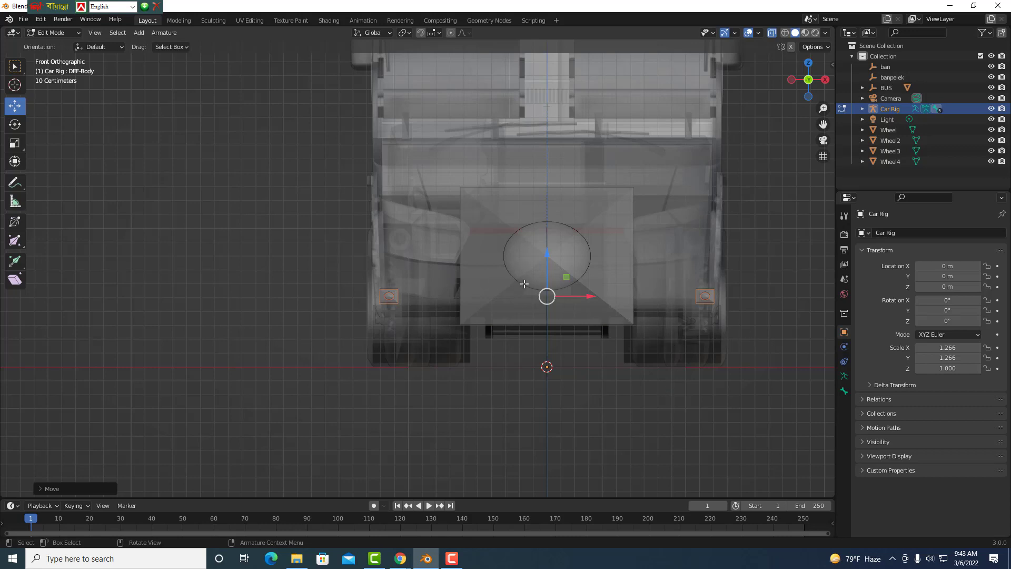
pyautogui.press('KP_3')
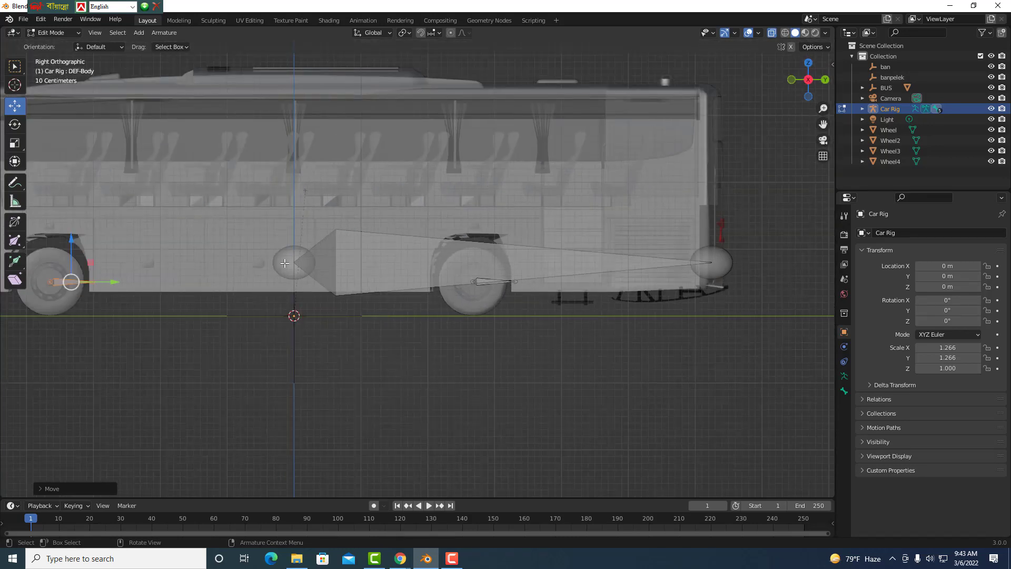
# Try lowering the DEF-Body bone's rear joint, then undo that joint move.
pyautogui.click(285, 263)
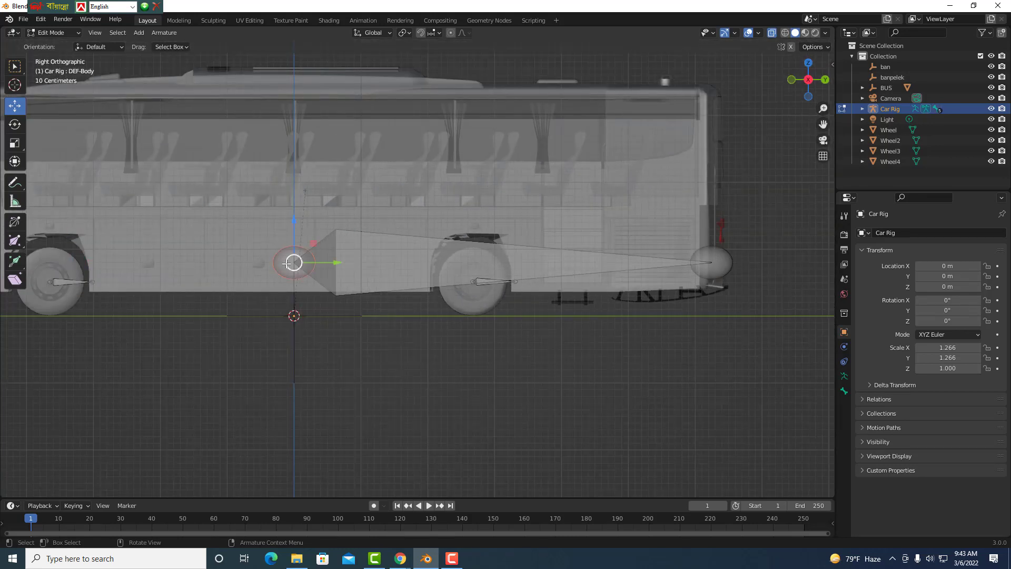
pyautogui.click(356, 267)
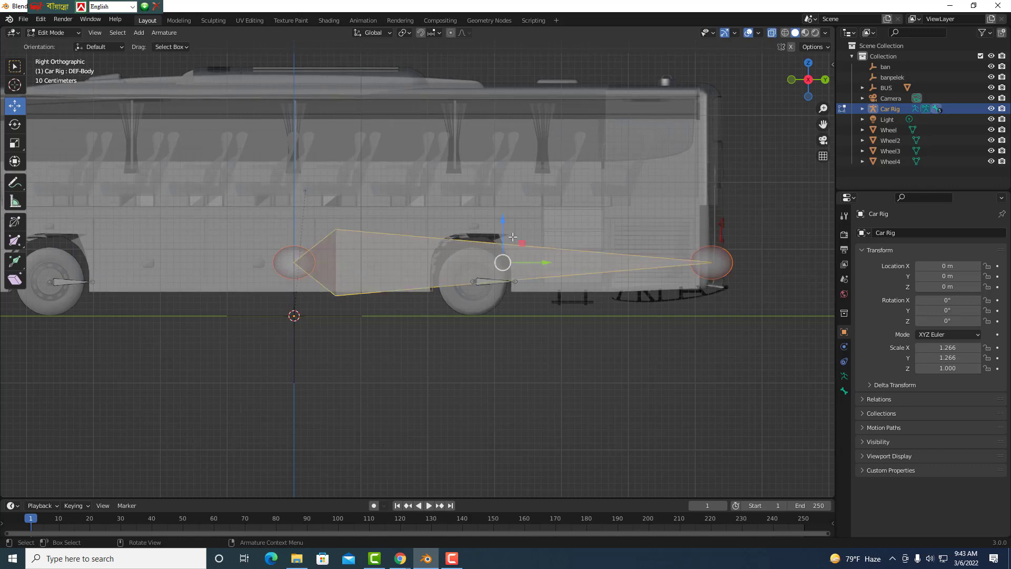
pyautogui.click(227, 217)
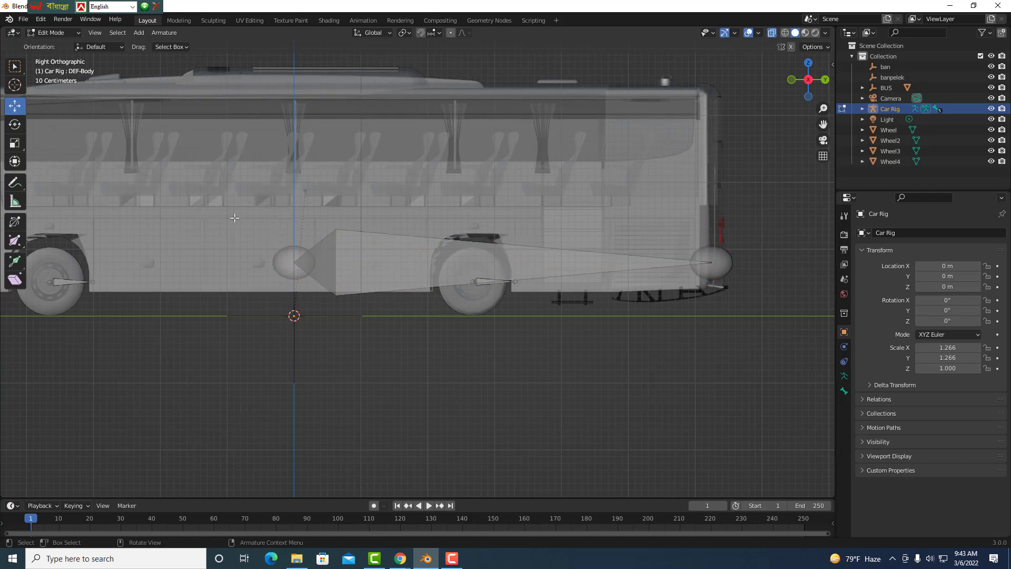
pyautogui.click(305, 266)
pyautogui.moveTo(294, 233); pyautogui.dragTo(297, 248)
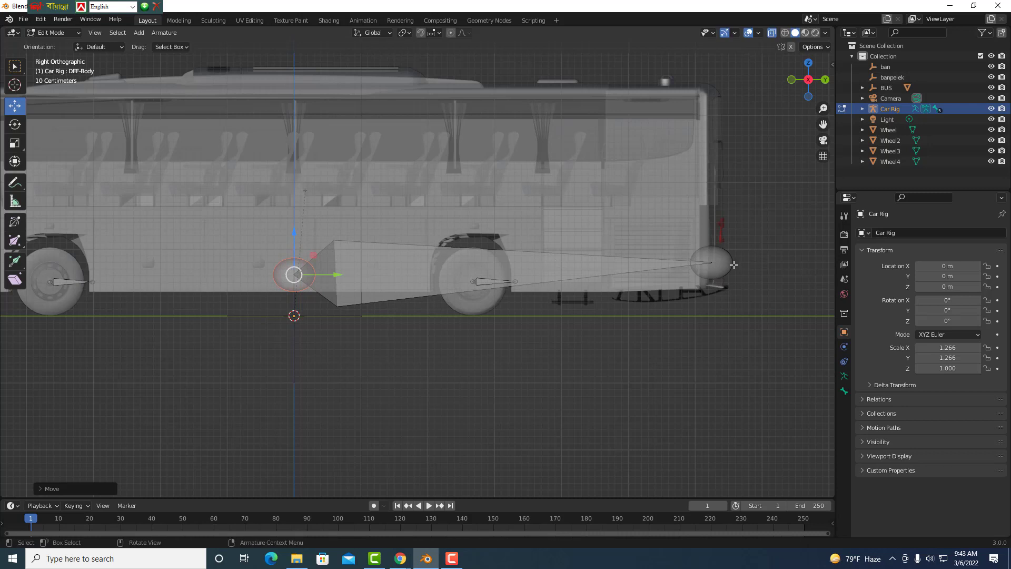
pyautogui.hotkey('ctrl', 'z')
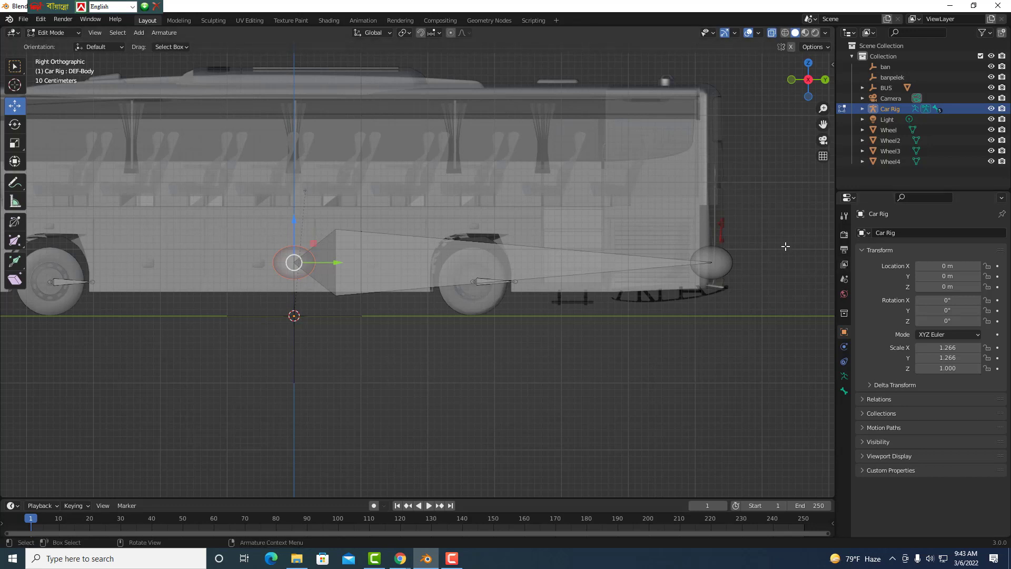
# Lower the whole DEF-Body bone about 0.244 m to wheel-hub height.
pyautogui.click(372, 260)
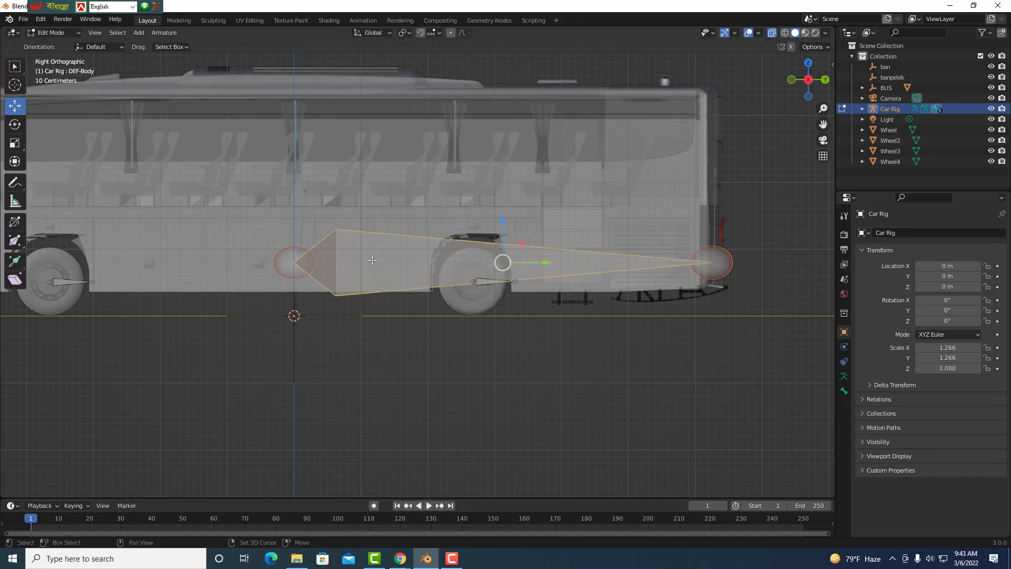
pyautogui.moveTo(503, 232); pyautogui.dragTo(503, 245)
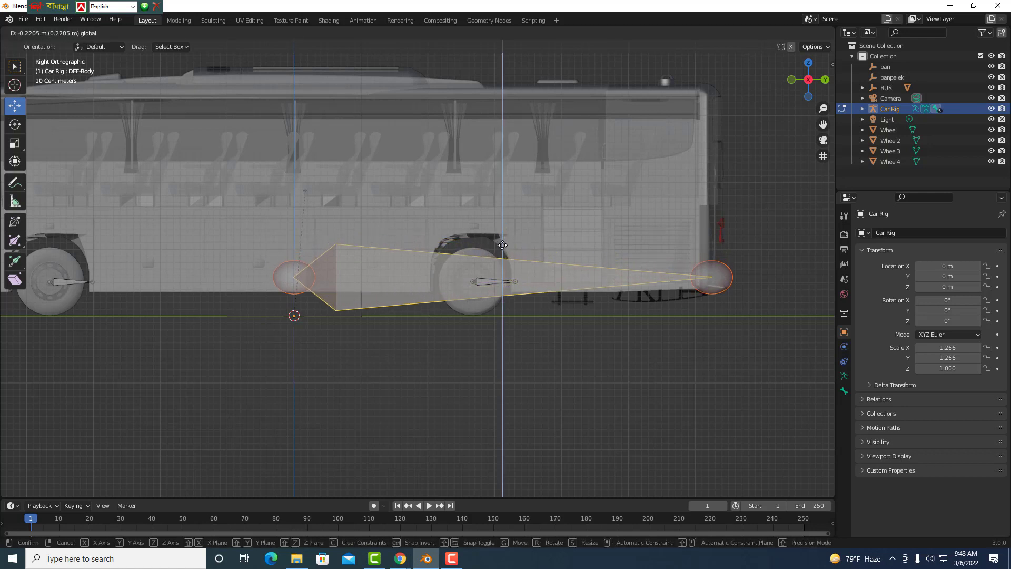
pyautogui.moveTo(502, 245); pyautogui.dragTo(497, 251)
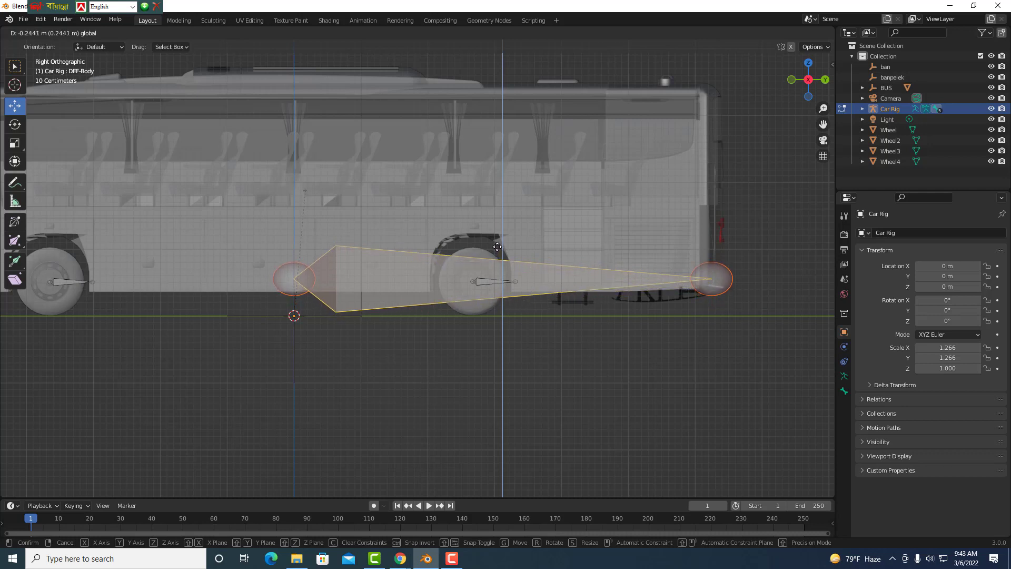
pyautogui.moveTo(497, 251); pyautogui.dragTo(499, 245)
pyautogui.scroll(-1, 561, 361)
pyautogui.scroll(-1, 561, 360)
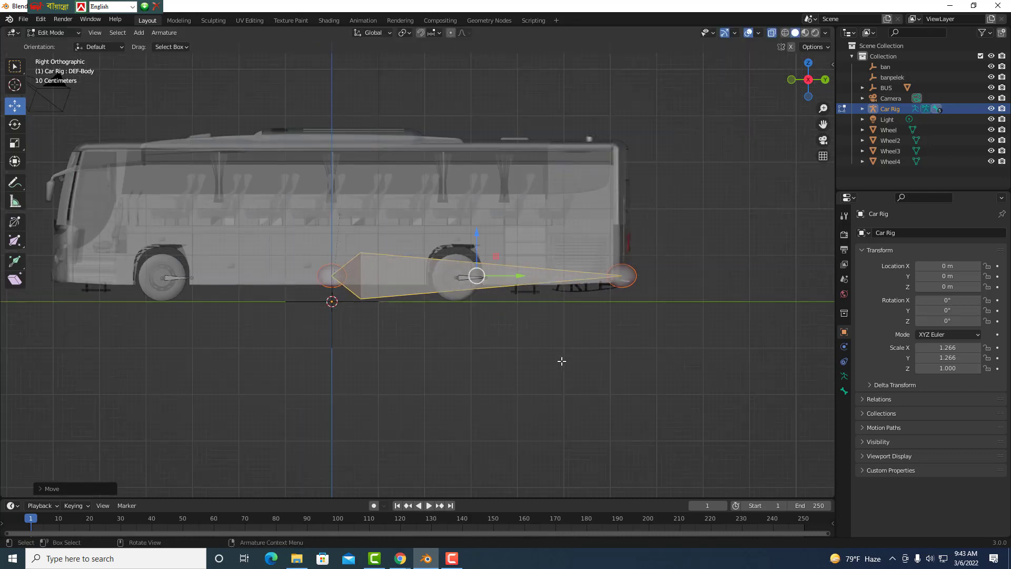
pyautogui.press('KP_7')
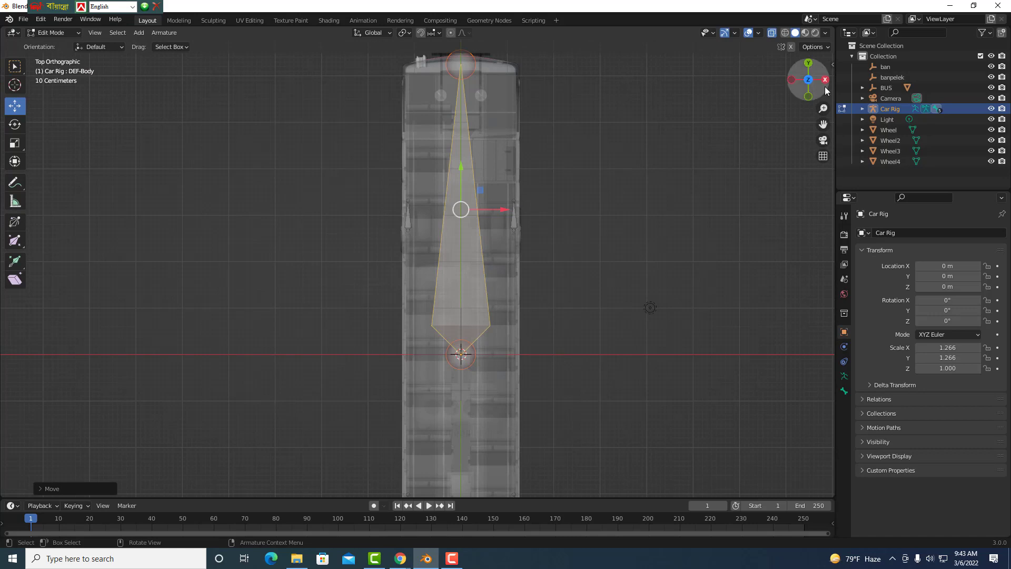
pyautogui.moveTo(819, 83)
pyautogui.mouseDown()
pyautogui.moveTo(779, 168)
pyautogui.moveTo(676, 266)
pyautogui.mouseUp()
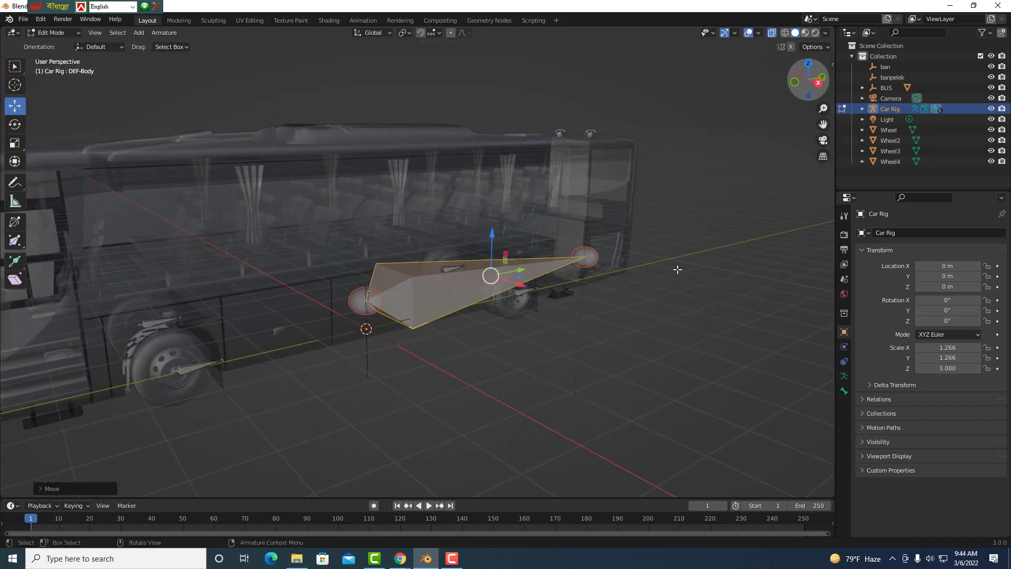
pyautogui.scroll(-3, 676, 266)
pyautogui.scroll(-2, 676, 266)
pyautogui.scroll(1, 130, 358)
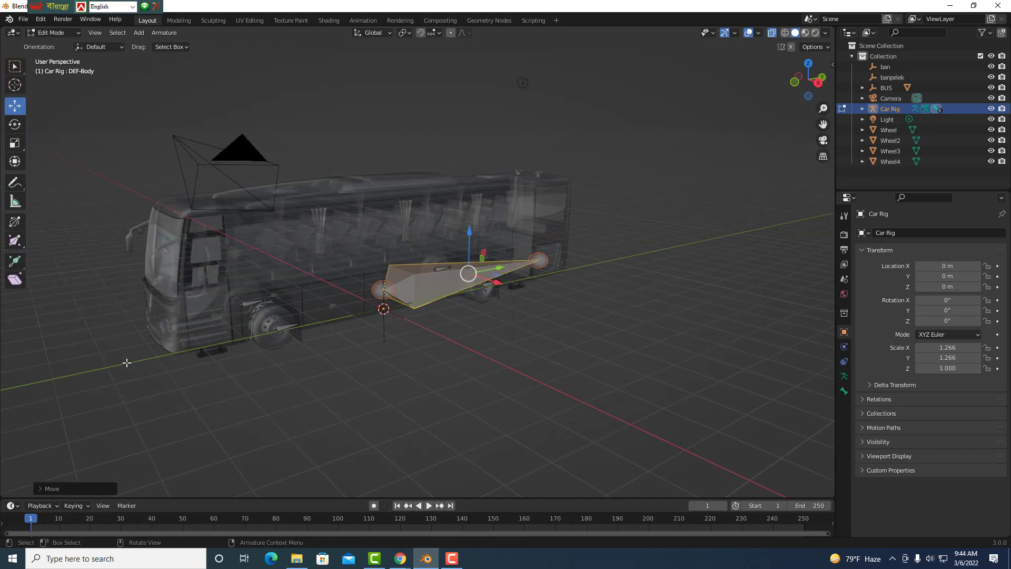
pyautogui.scroll(2, 128, 360)
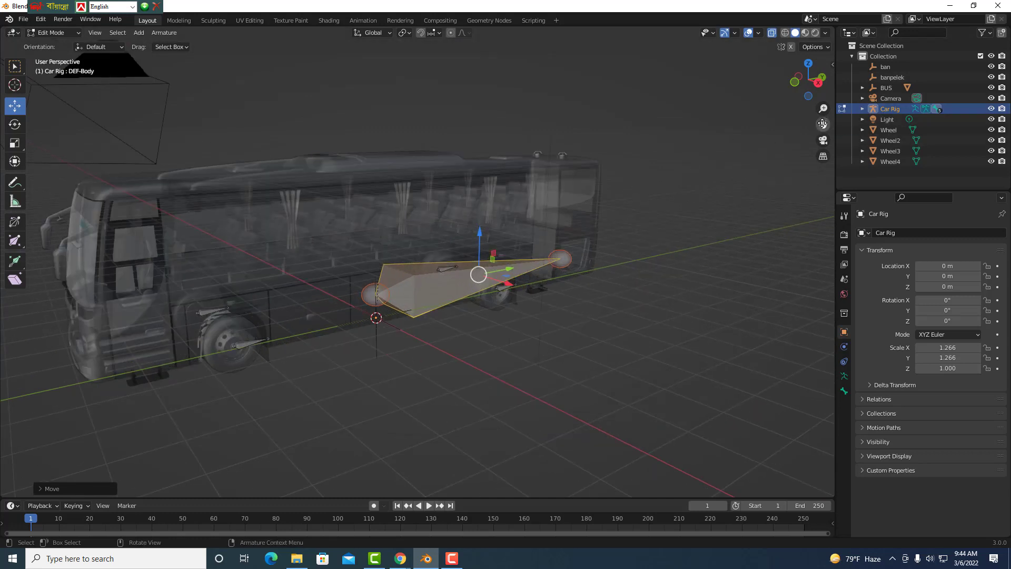
pyautogui.moveTo(823, 124); pyautogui.dragTo(941, 126)
pyautogui.moveTo(823, 124); pyautogui.dragTo(831, 122)
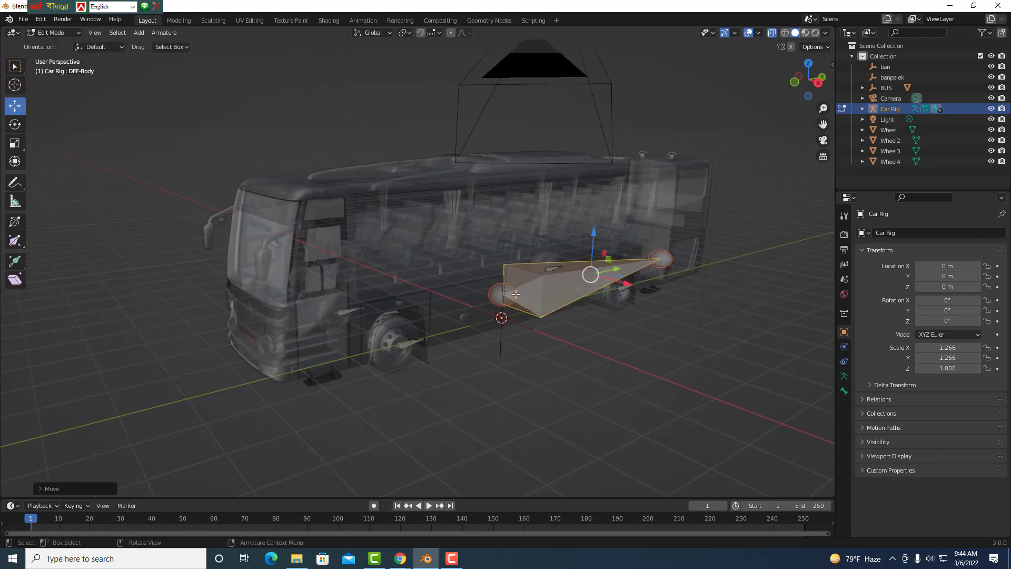
pyautogui.moveTo(808, 80)
pyautogui.mouseDown()
pyautogui.moveTo(727, 90)
pyautogui.moveTo(797, 96)
pyautogui.moveTo(812, 155)
pyautogui.mouseUp()
pyautogui.scroll(1, 596, 320)
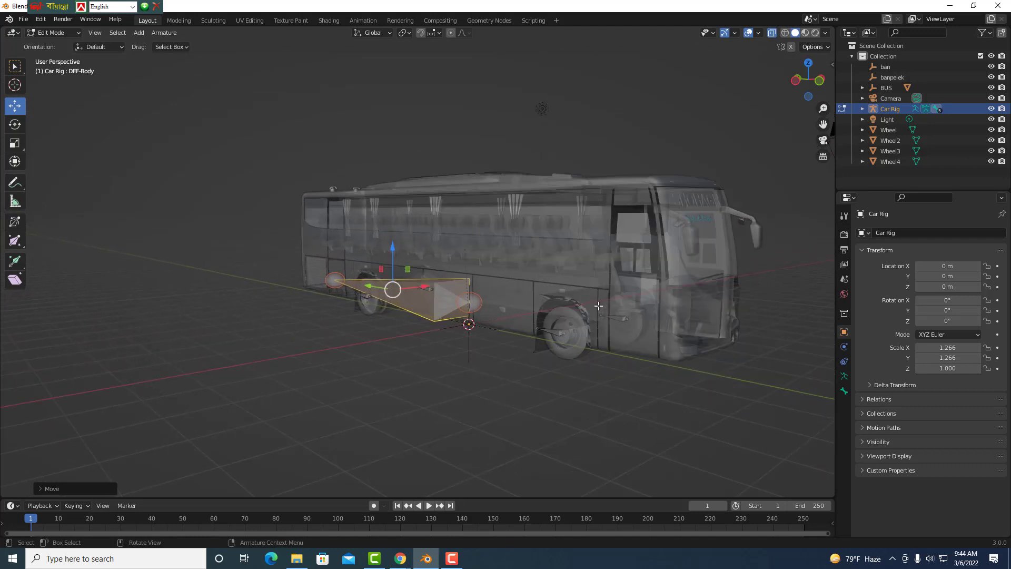
pyautogui.scroll(3, 600, 300)
pyautogui.scroll(-3, 600, 300)
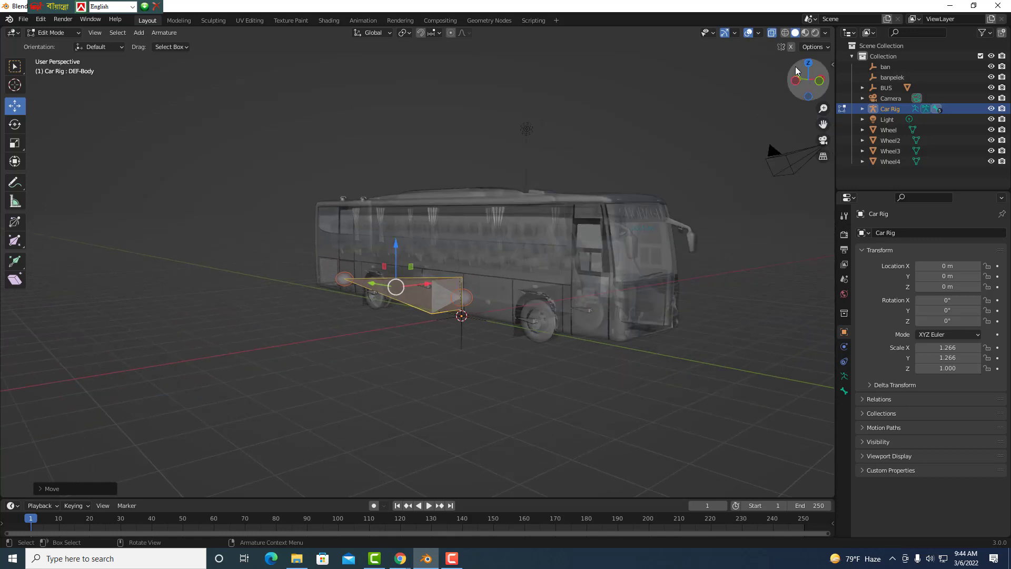
pyautogui.moveTo(813, 80); pyautogui.dragTo(700, 84)
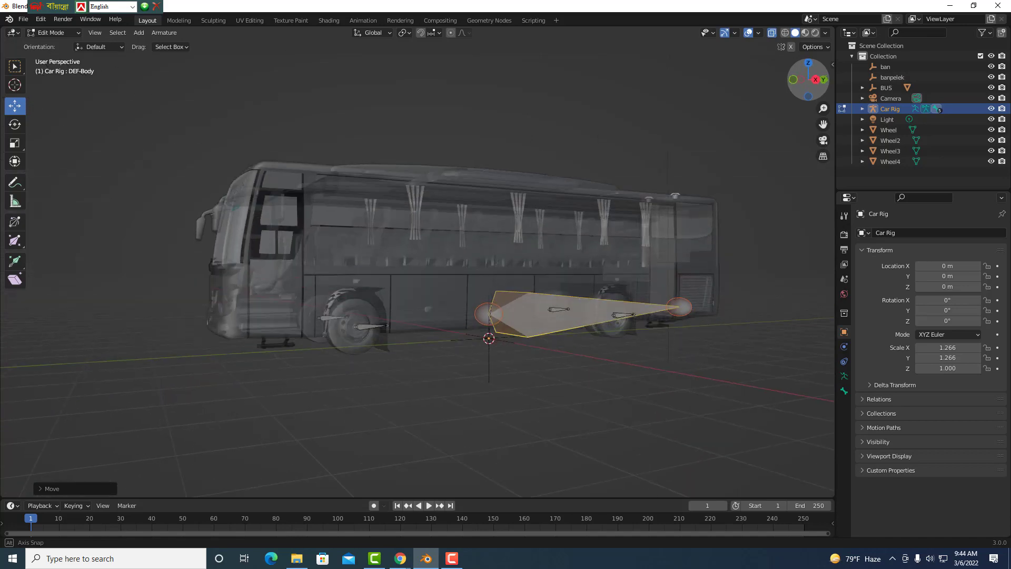
pyautogui.moveTo(657, 65)
pyautogui.mouseDown()
pyautogui.moveTo(598, 66)
pyautogui.moveTo(710, 69)
pyautogui.mouseUp()
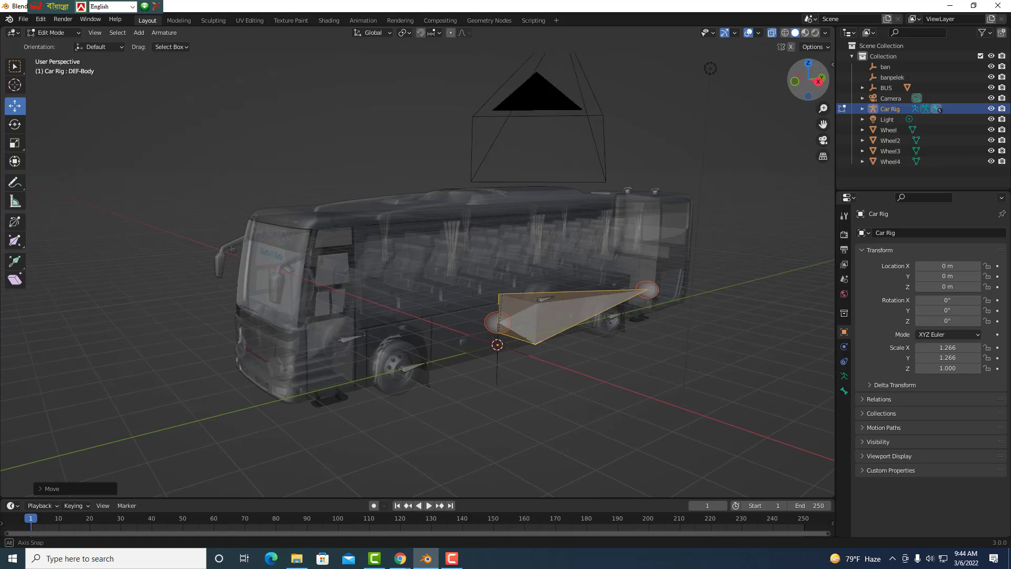
pyautogui.moveTo(709, 68); pyautogui.dragTo(710, 69)
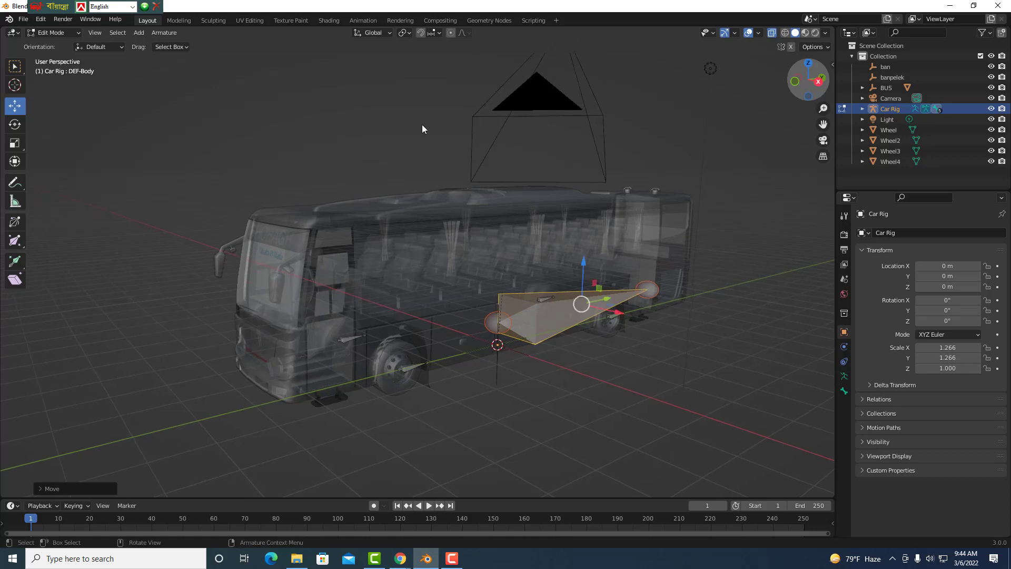
# Switch the Car Rig back to Object Mode and deselect it.
pyautogui.click(78, 33)
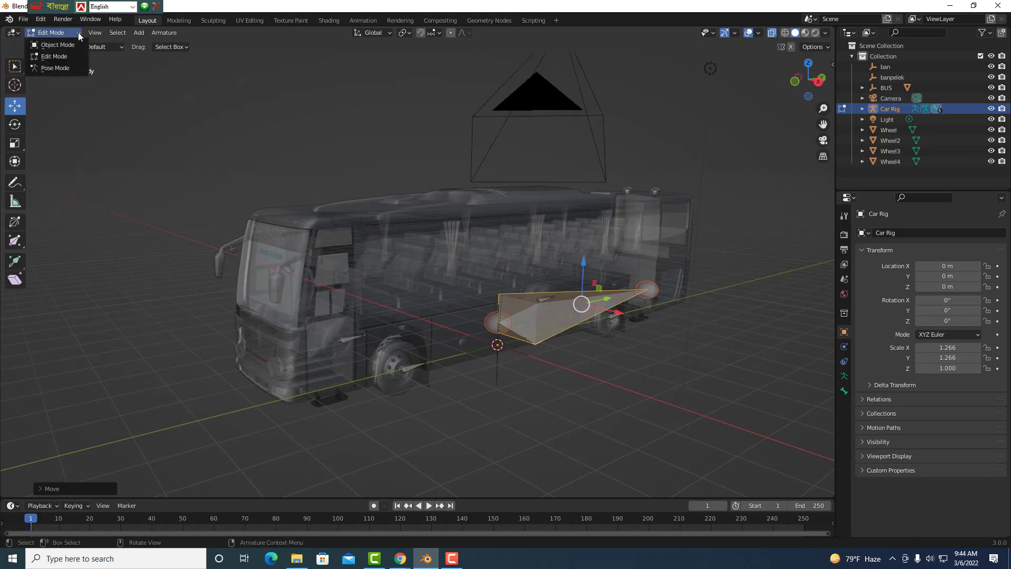
pyautogui.click(53, 44)
pyautogui.click(533, 406)
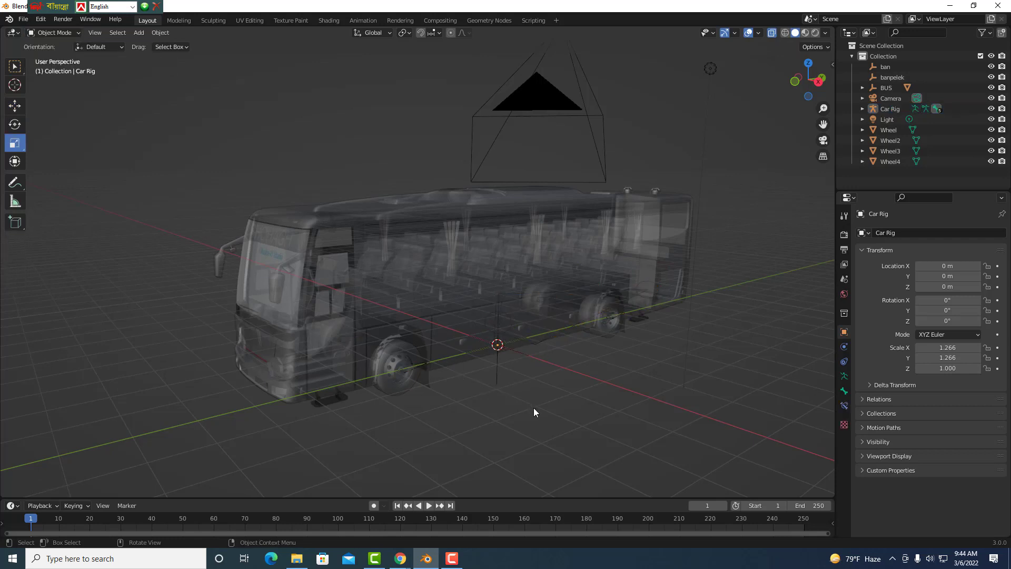
pyautogui.scroll(1, 551, 396)
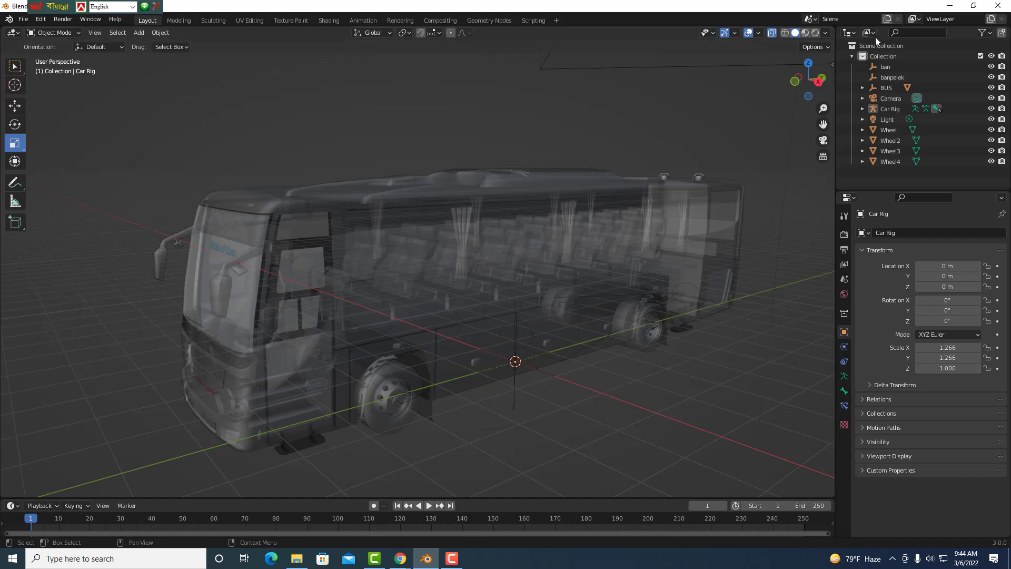
pyautogui.moveTo(814, 83); pyautogui.dragTo(645, 173)
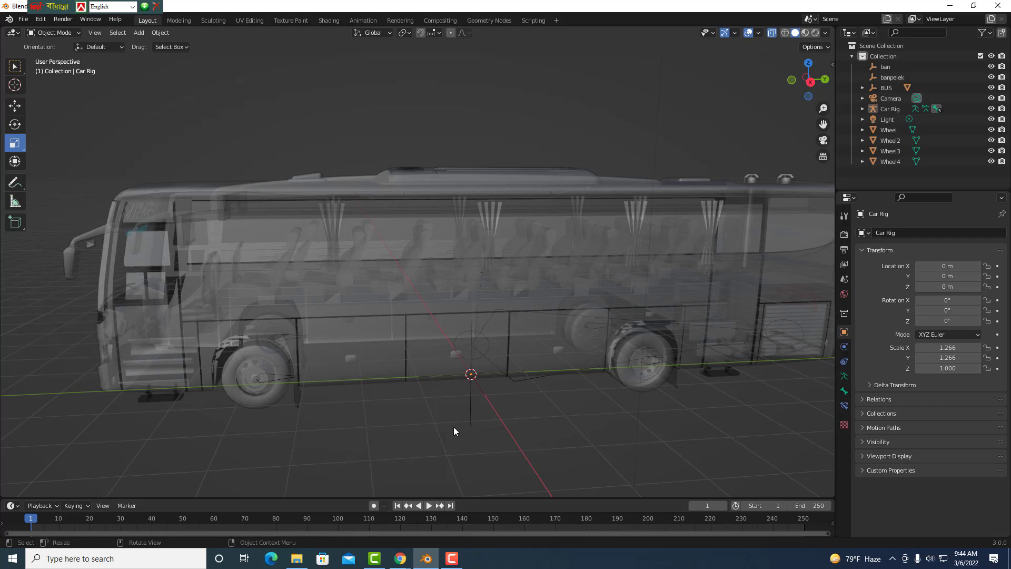
# Select the bus body 'bodi', then add the Car Rig as the active object.
pyautogui.click(495, 257)
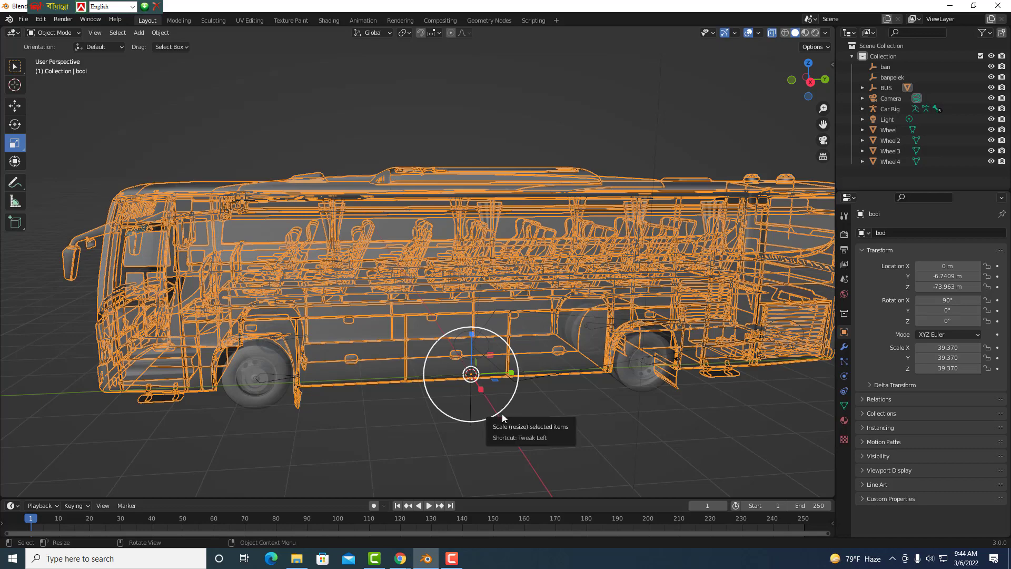
pyautogui.scroll(3, 501, 413)
pyautogui.scroll(-3, 503, 418)
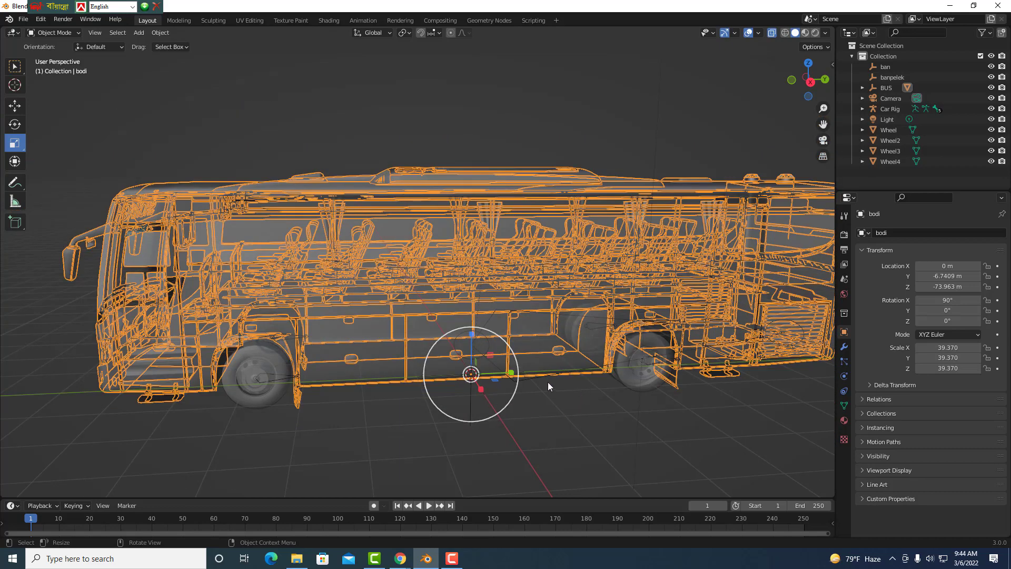
pyautogui.click(542, 407)
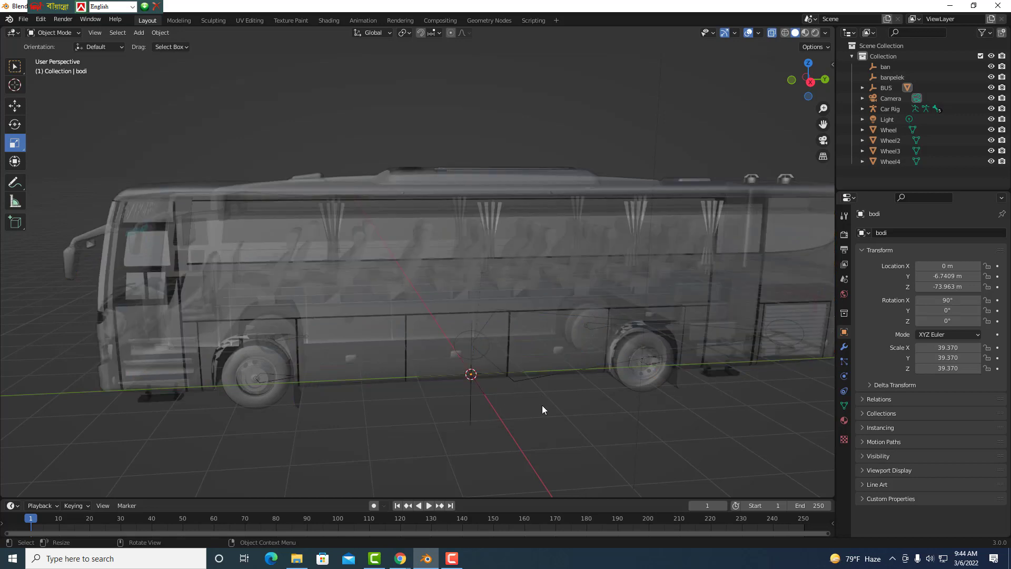
pyautogui.click(450, 326)
pyautogui.scroll(2, 528, 427)
pyautogui.scroll(1, 529, 427)
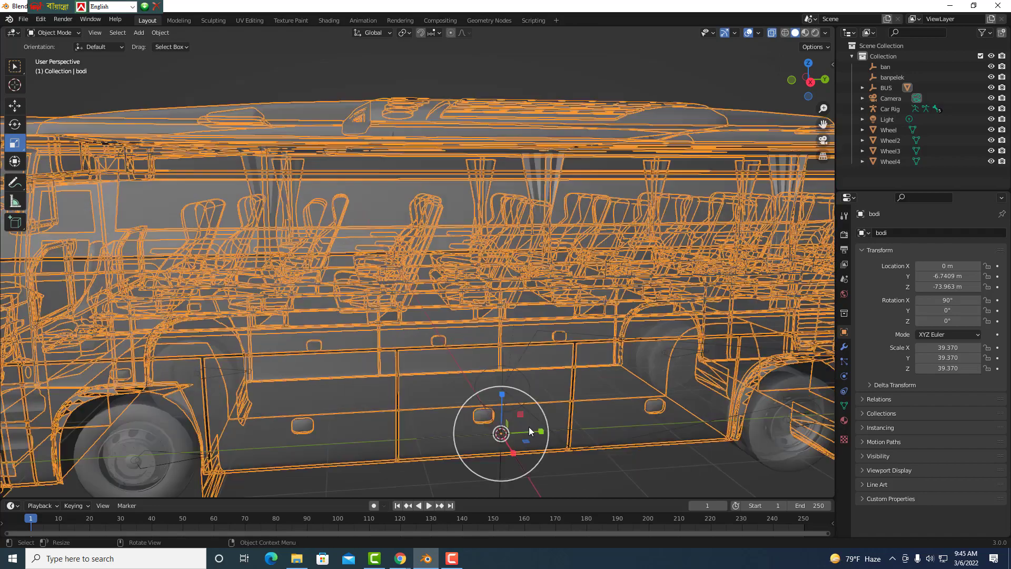
pyautogui.scroll(2, 529, 427)
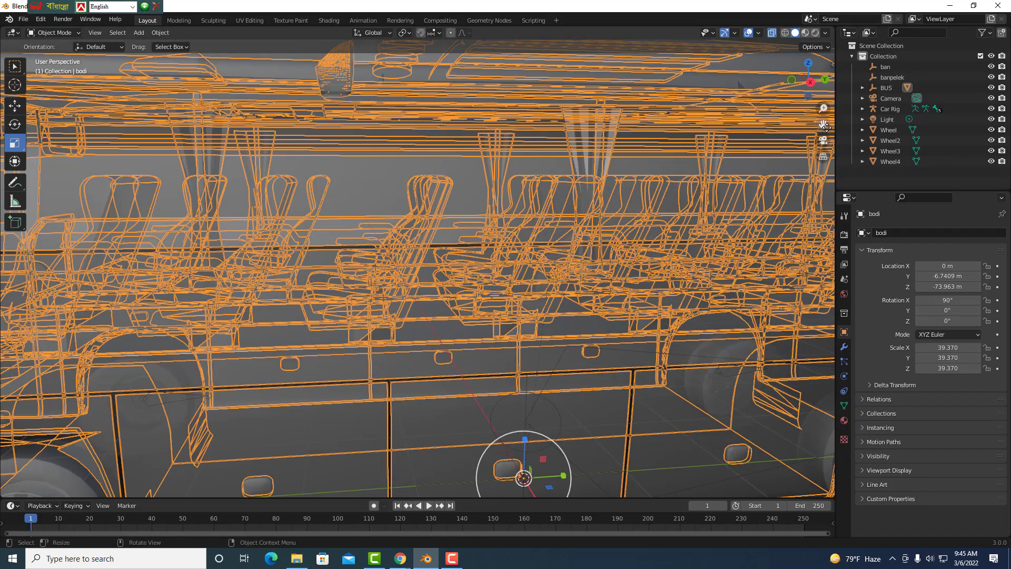
pyautogui.moveTo(823, 124); pyautogui.dragTo(800, 35)
pyautogui.moveTo(823, 124); pyautogui.dragTo(823, 68)
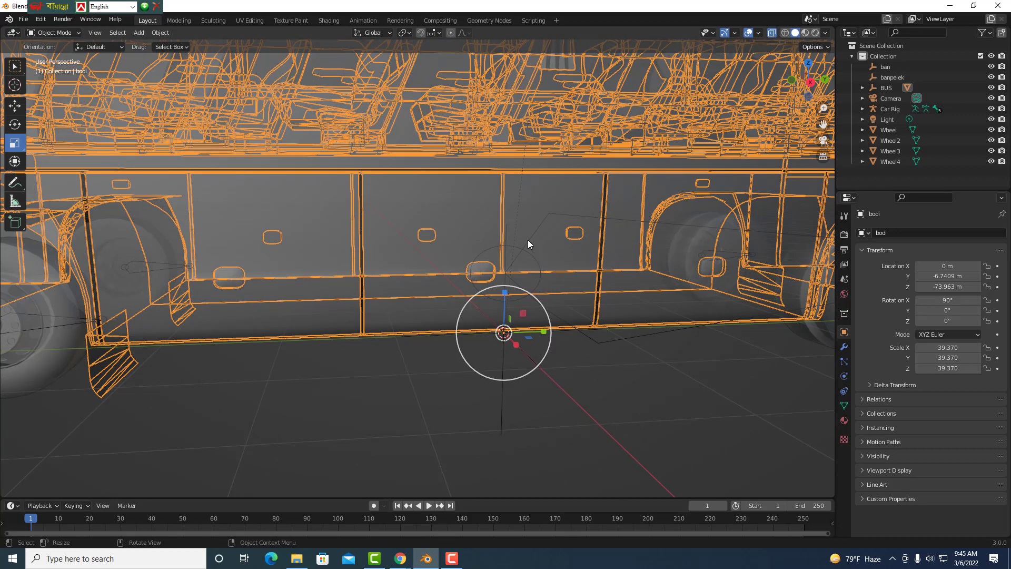
pyautogui.keyDown('shift'); pyautogui.click(608, 340); pyautogui.keyUp('shift')
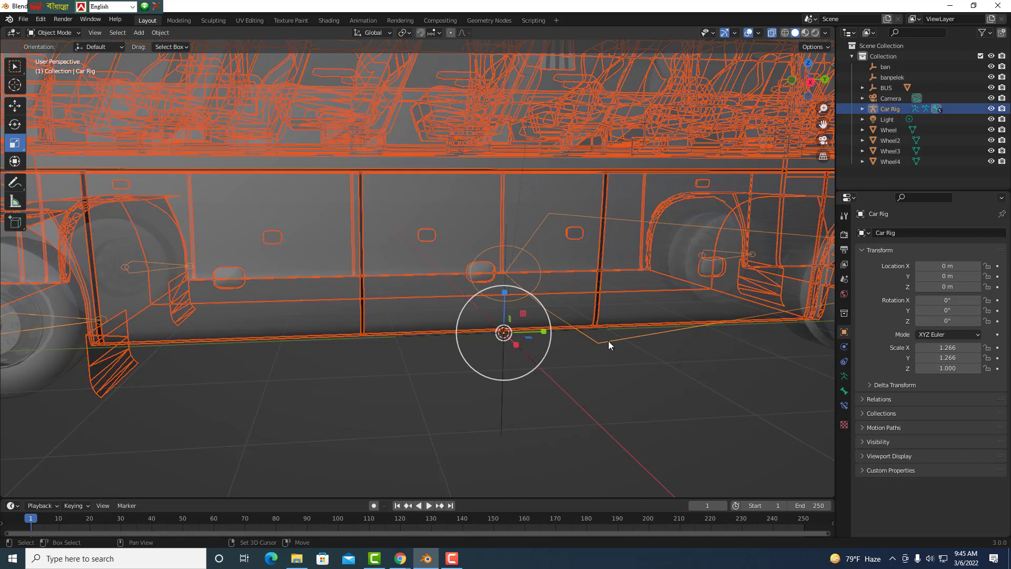